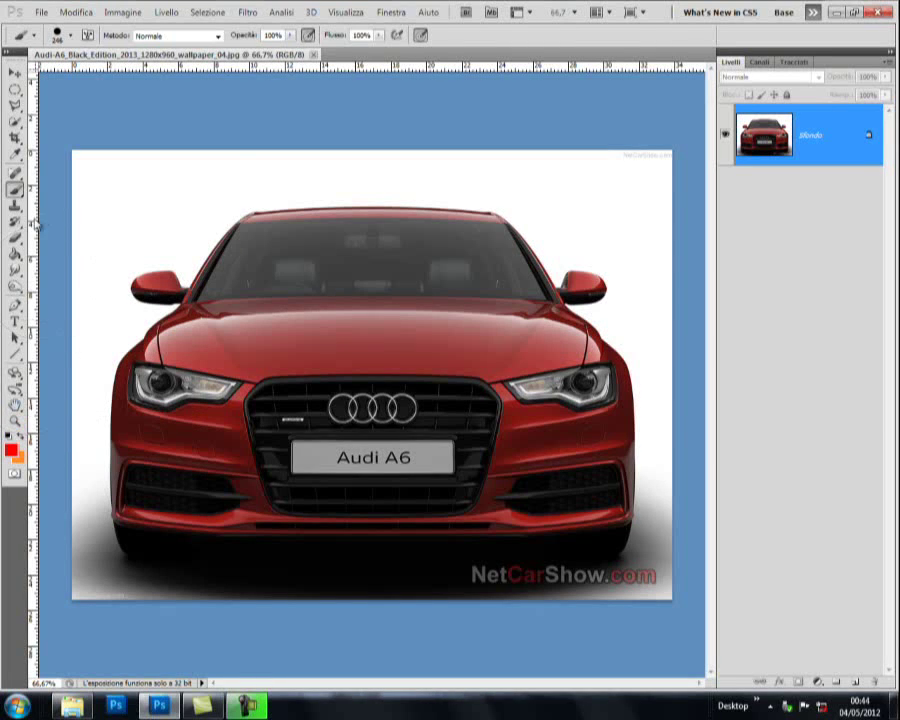
Step: Zoom in to 200% on the car's front grille
click(17, 421)
click(53, 35)
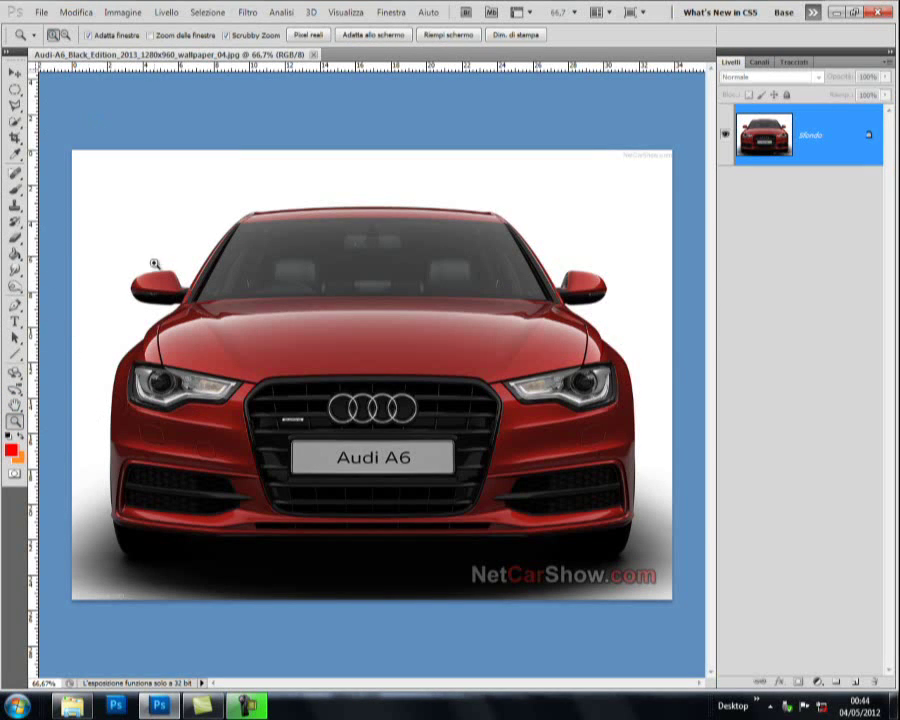
click(290, 492)
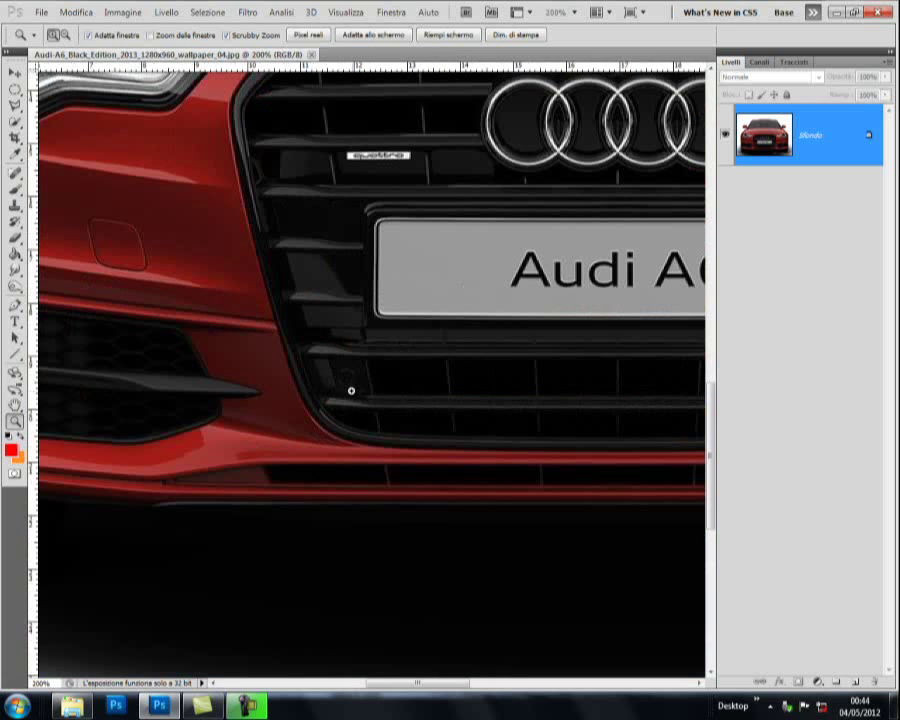
Step: Start a Pen path along the grille's top edge, undoing the misplaced segment
click(15, 305)
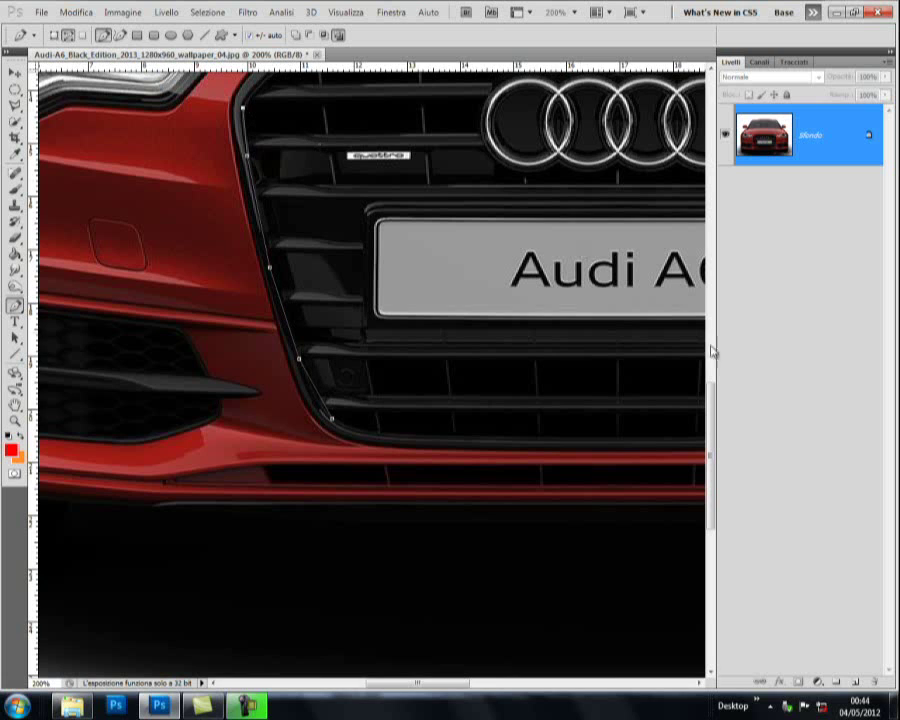
drag(711, 394, 724, 343)
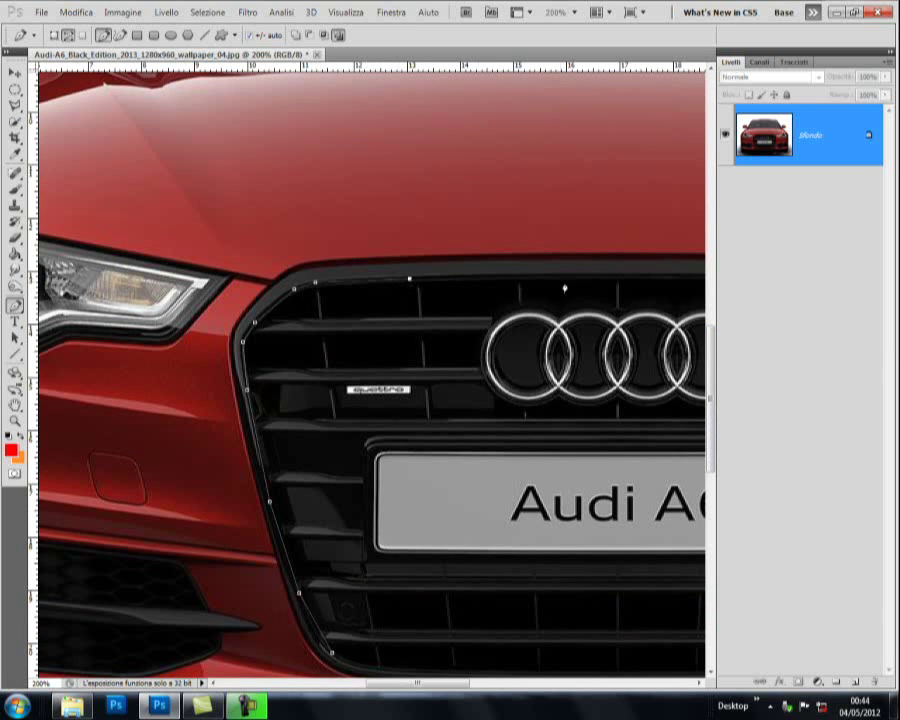
click(611, 274)
drag(459, 678, 508, 681)
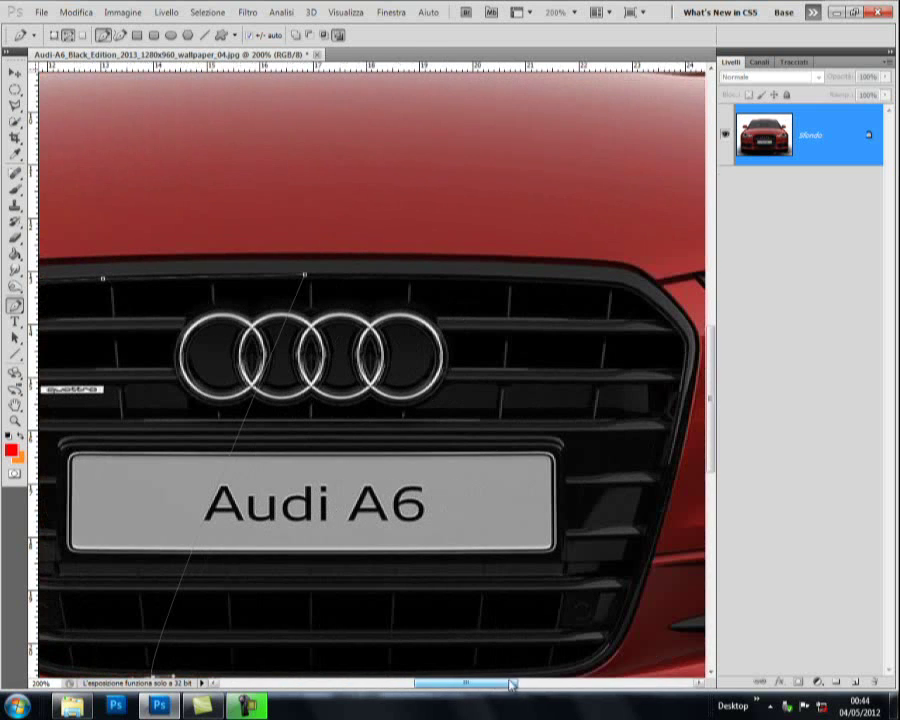
click(75, 12)
click(95, 27)
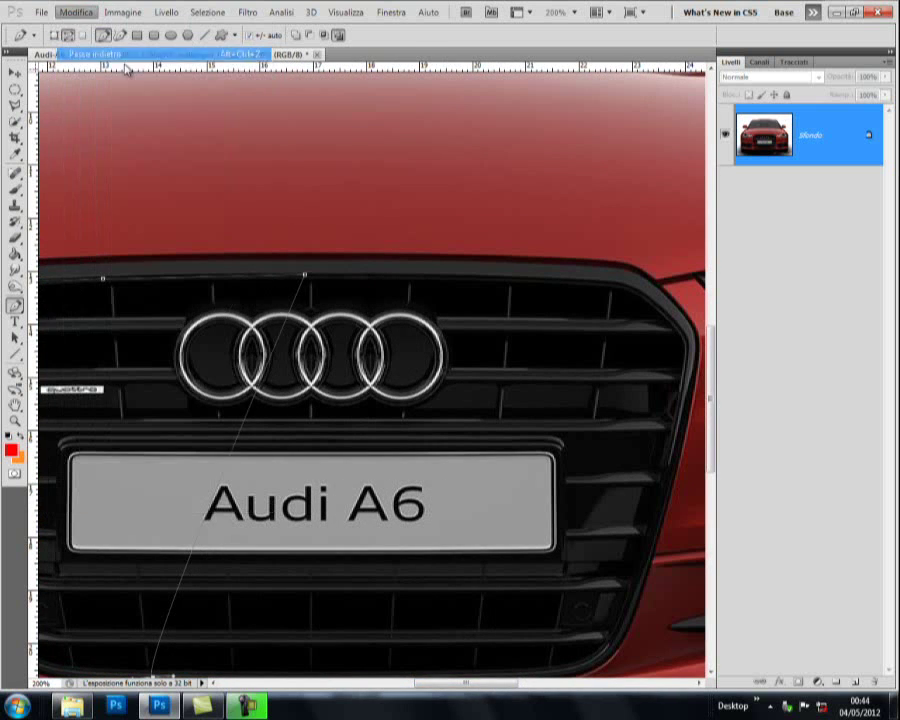
Step: Place Pen anchors along the grille's top, upper-right corner and lower edge
click(394, 276)
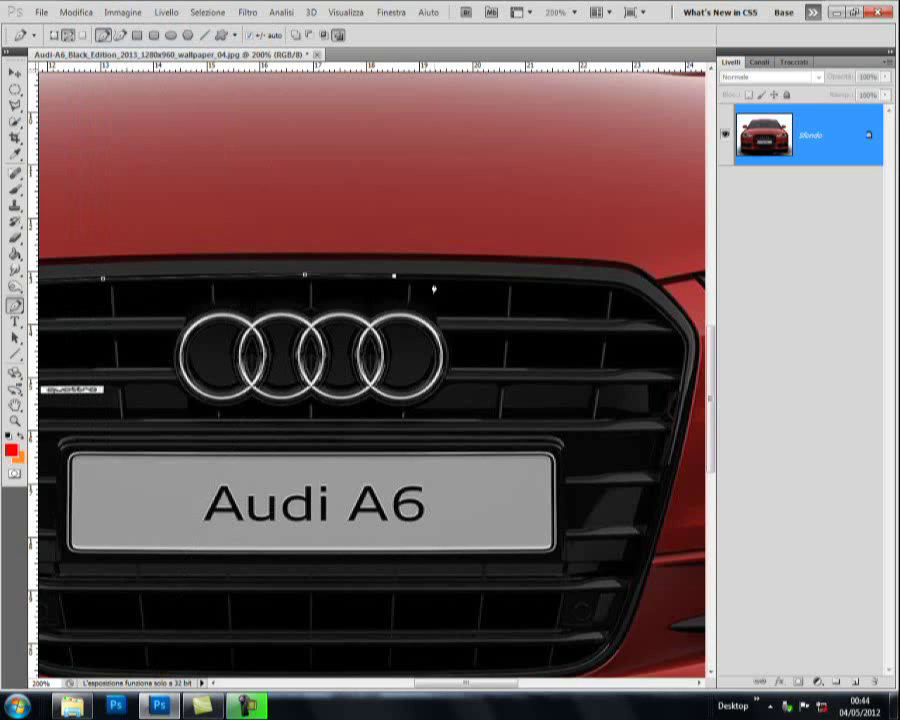
click(584, 283)
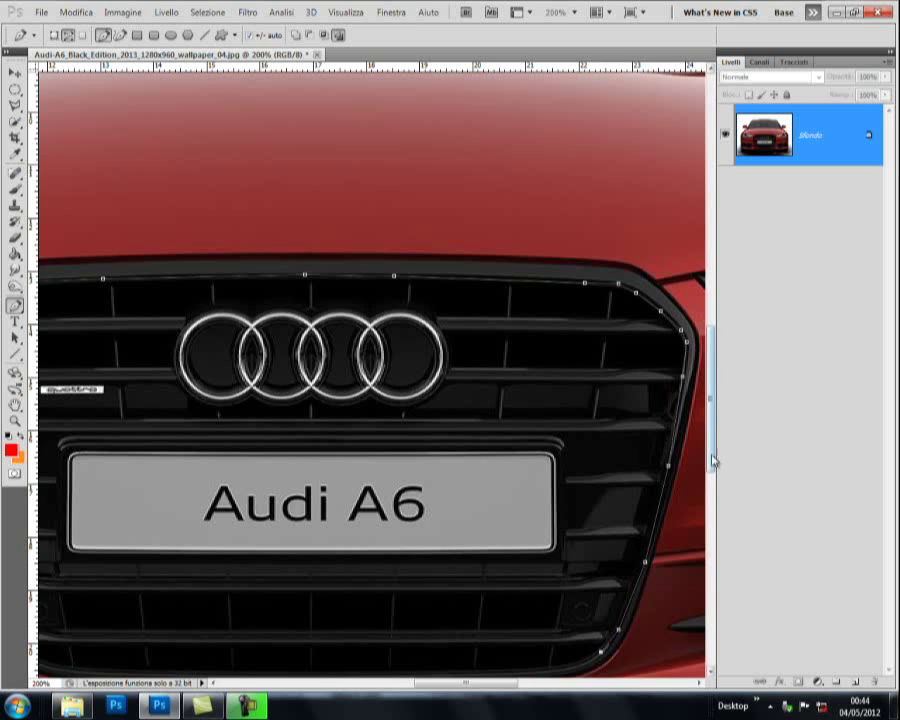
drag(710, 456, 707, 500)
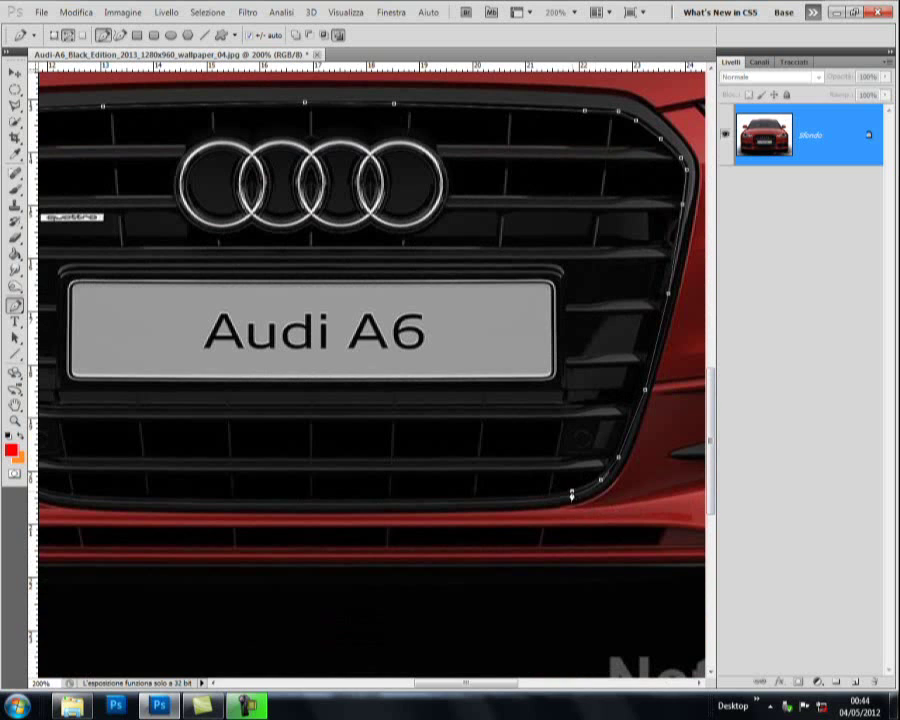
click(285, 498)
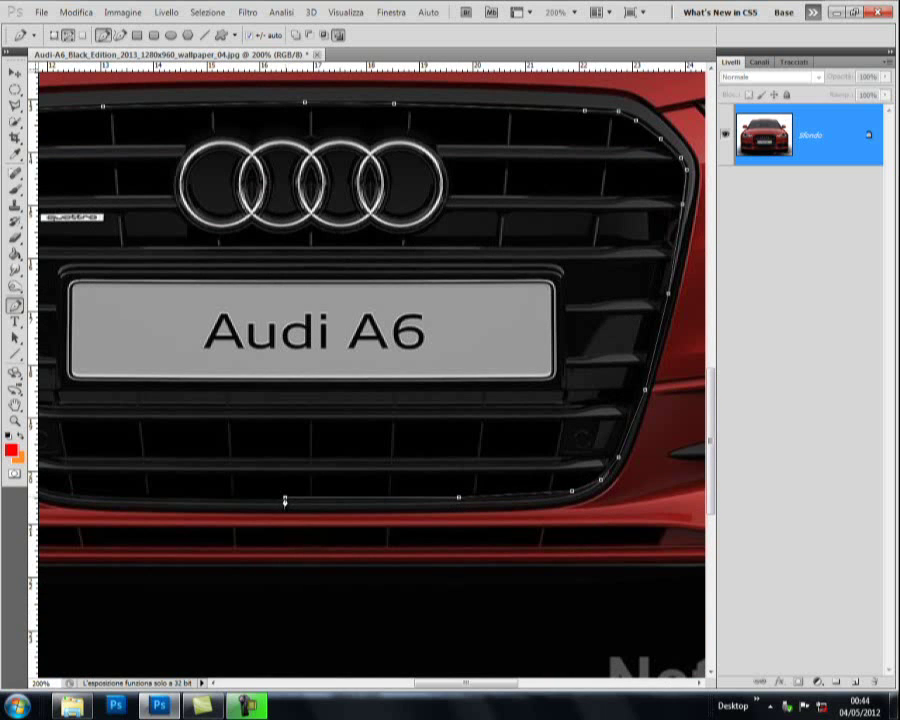
drag(465, 684, 425, 684)
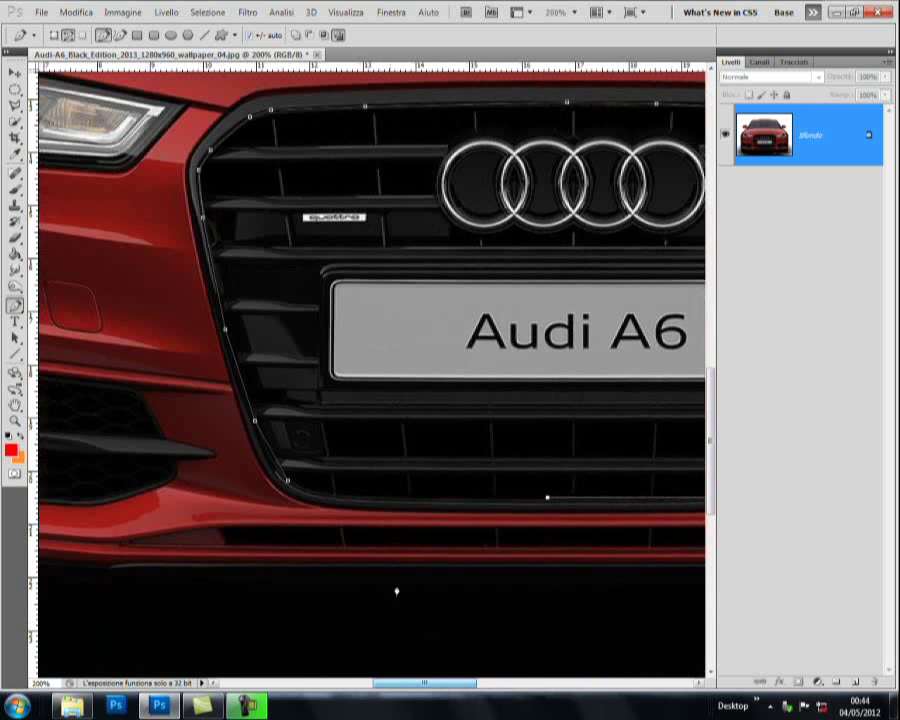
click(413, 501)
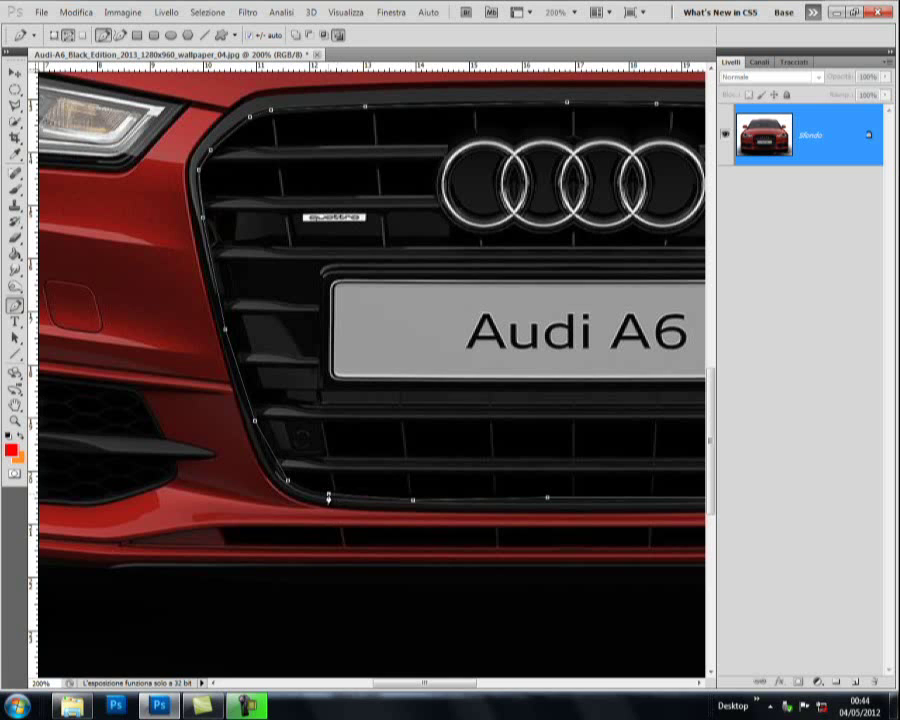
Step: Turn the grille path into a selection and copy-paste it onto new layer Livello 1
right_click(315, 466)
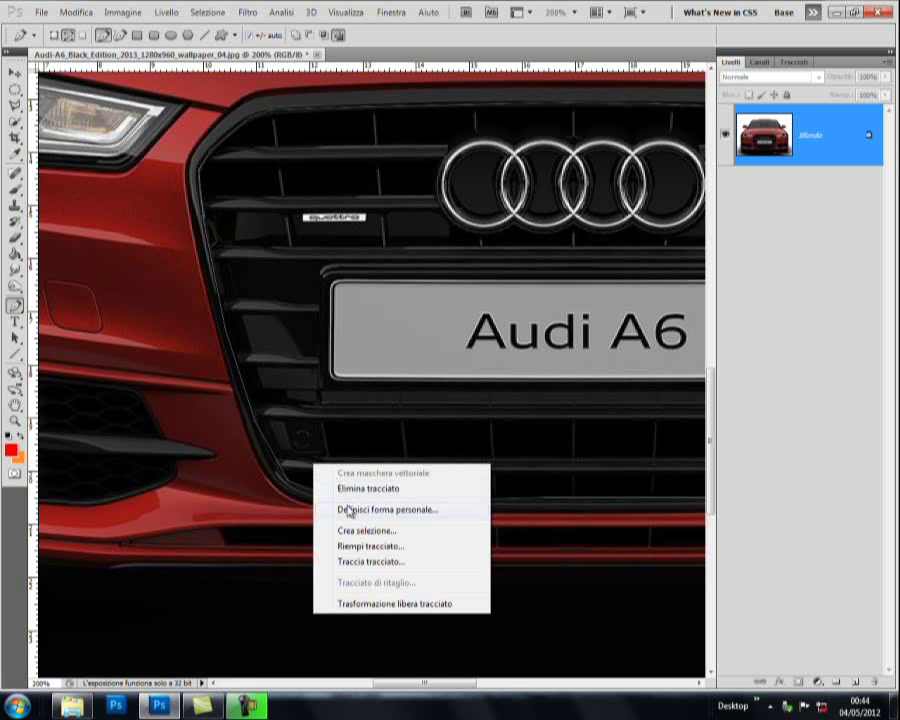
click(348, 530)
click(499, 208)
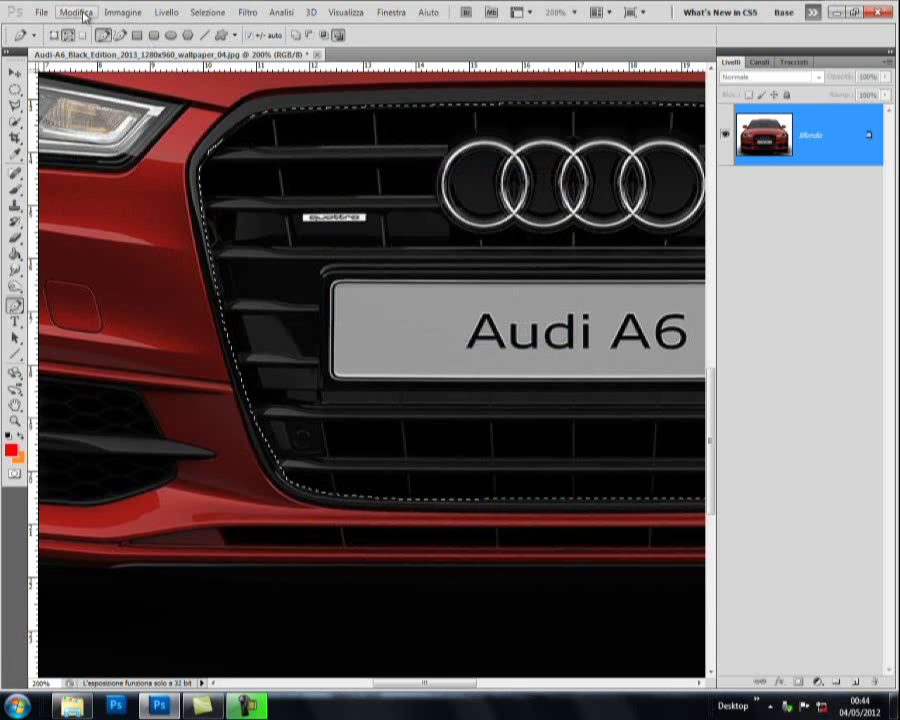
click(75, 12)
click(90, 107)
click(75, 12)
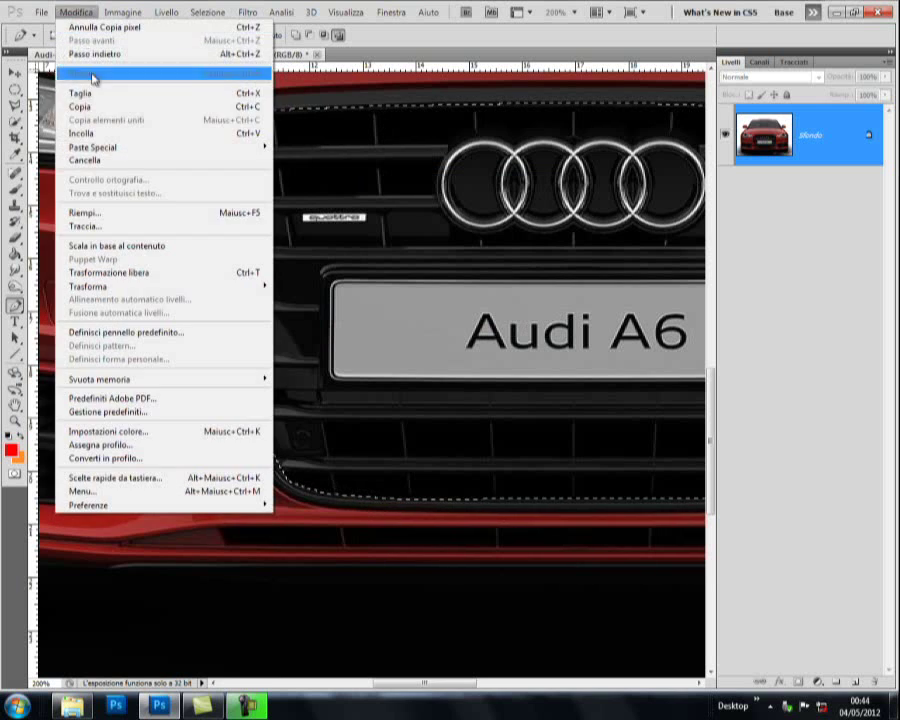
click(90, 133)
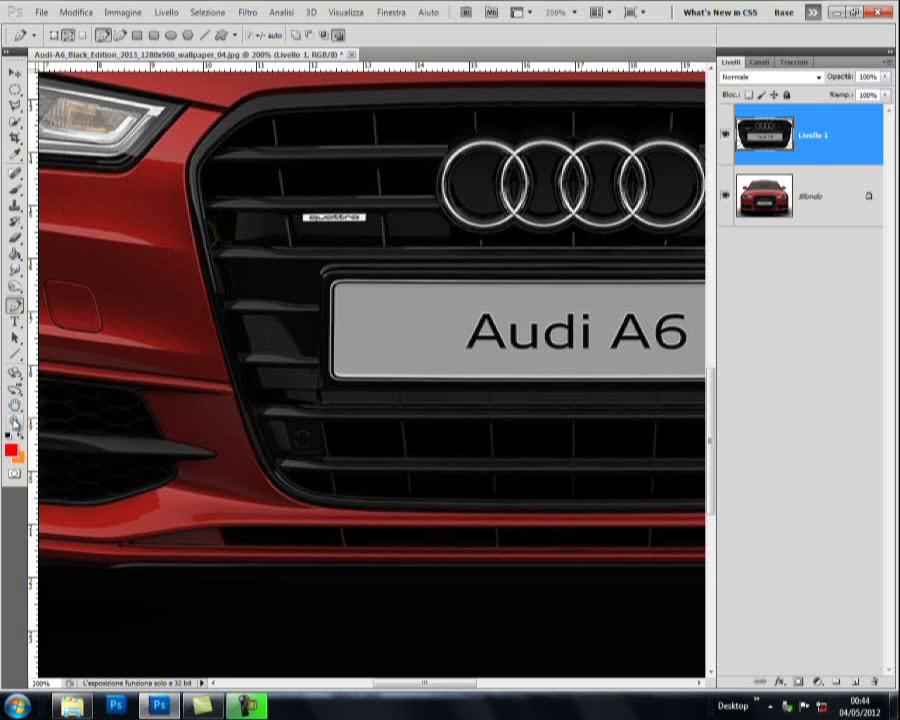
Step: Zoom out to 66.7% to show the whole car
click(15, 421)
click(65, 35)
click(278, 235)
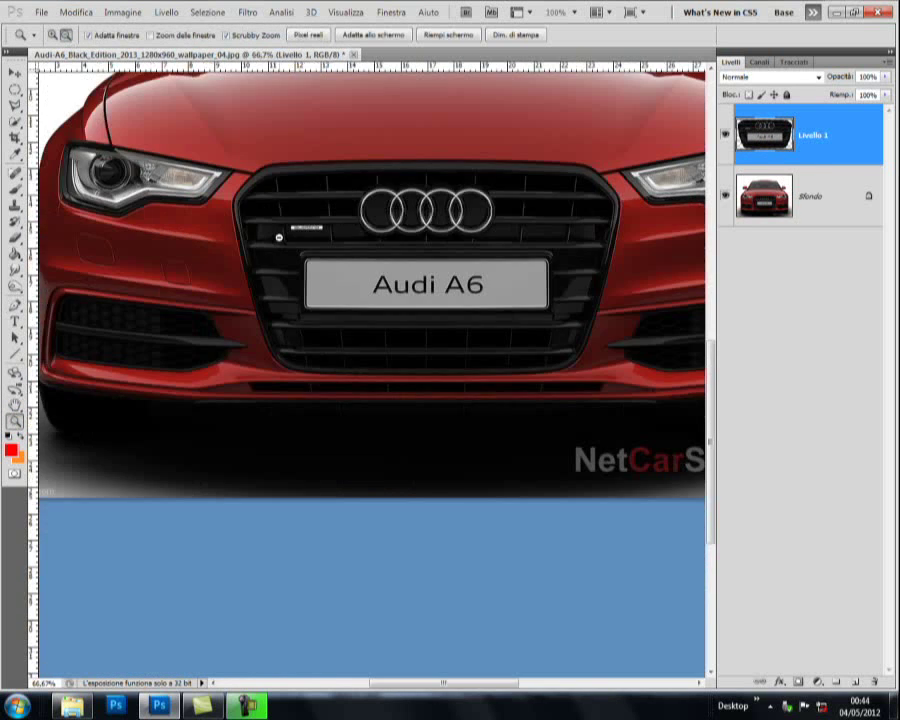
click(320, 245)
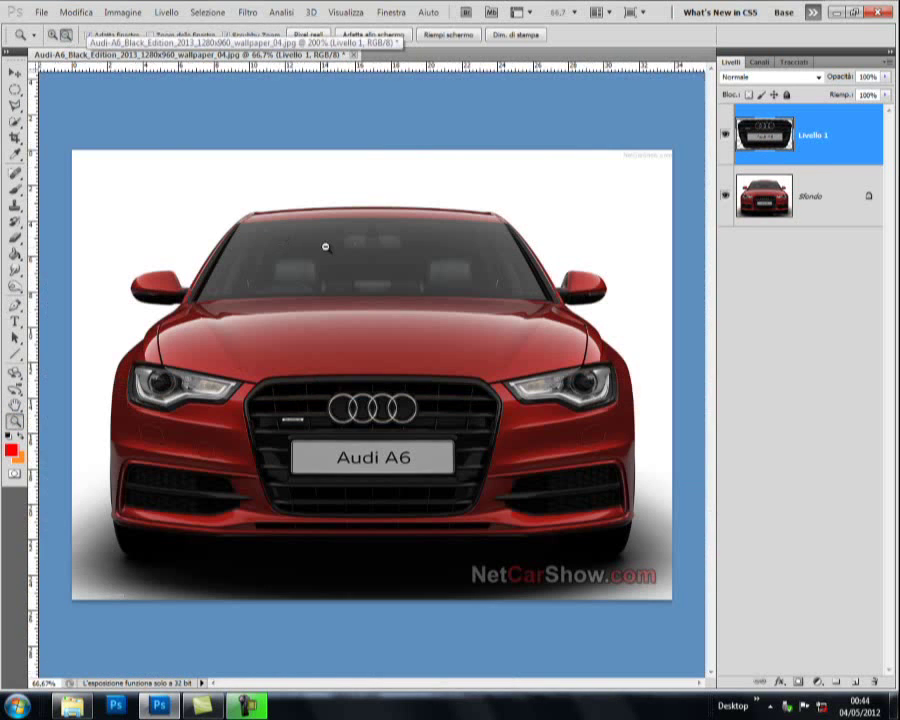
Step: In Explorer, go up to the Photoshop 2 folder and open 'cerchioni luci spoiler ecc'
click(72, 706)
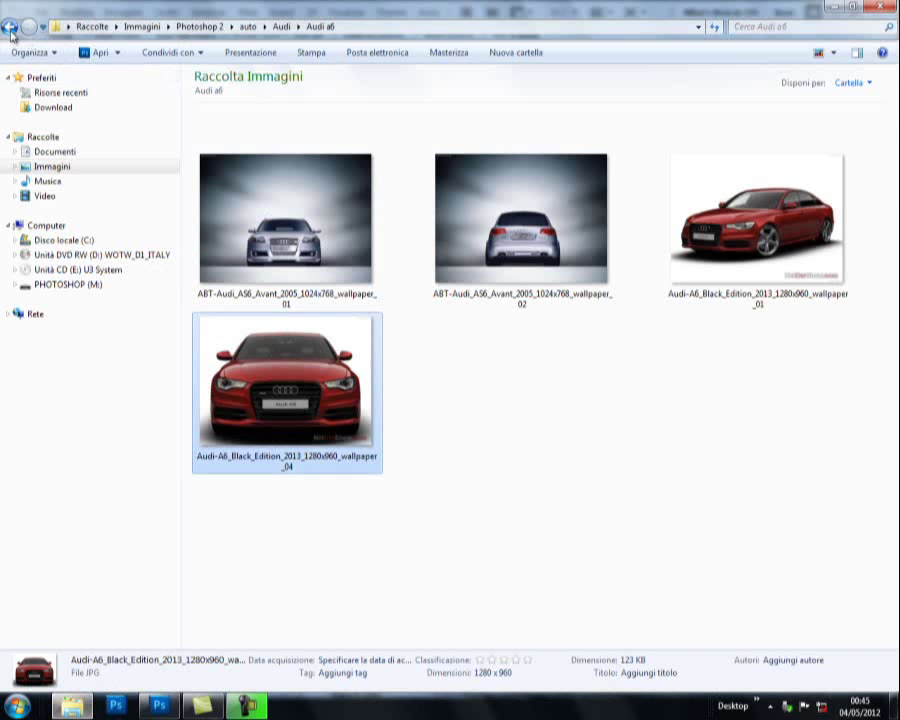
click(10, 27)
click(10, 27)
click(10, 27)
double_click(476, 370)
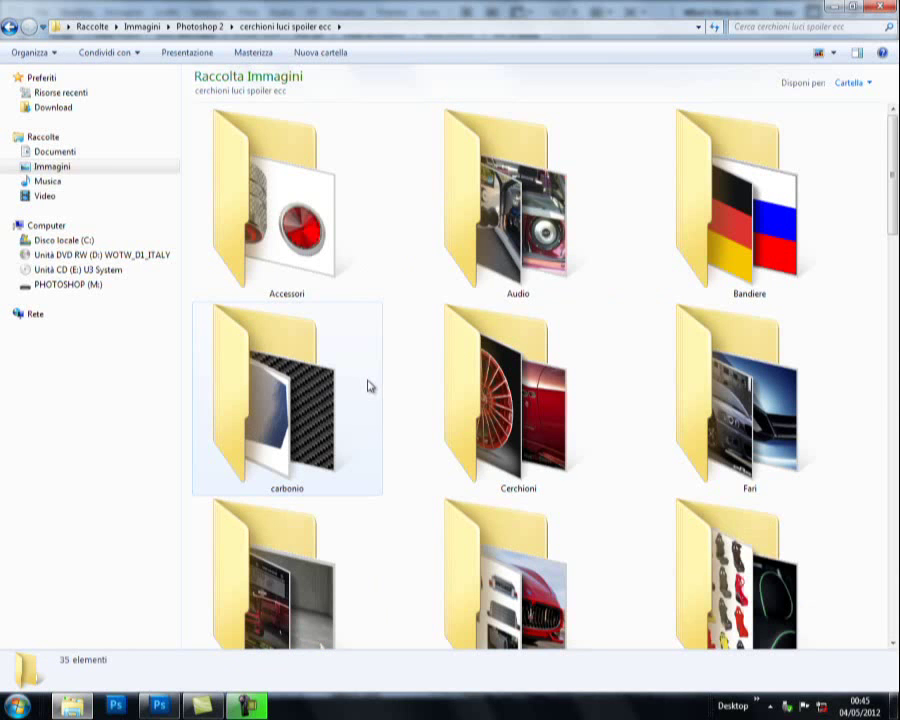
Step: Open the Griglia folder and drag f338055416 into Photoshop to open it
scroll(369, 386, down, 1)
scroll(369, 386, down, 2)
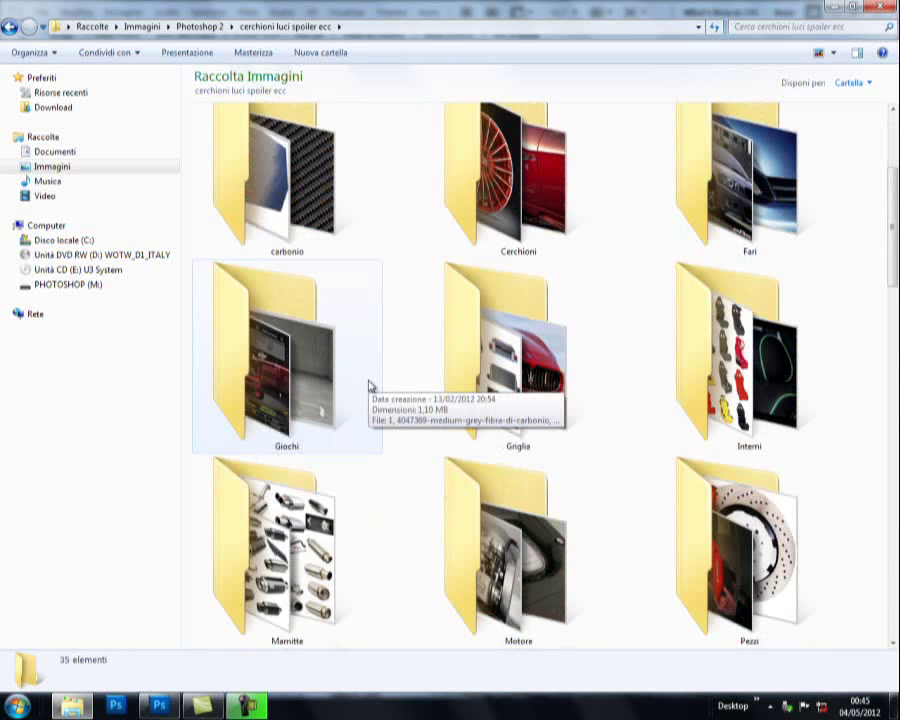
click(491, 373)
double_click(491, 373)
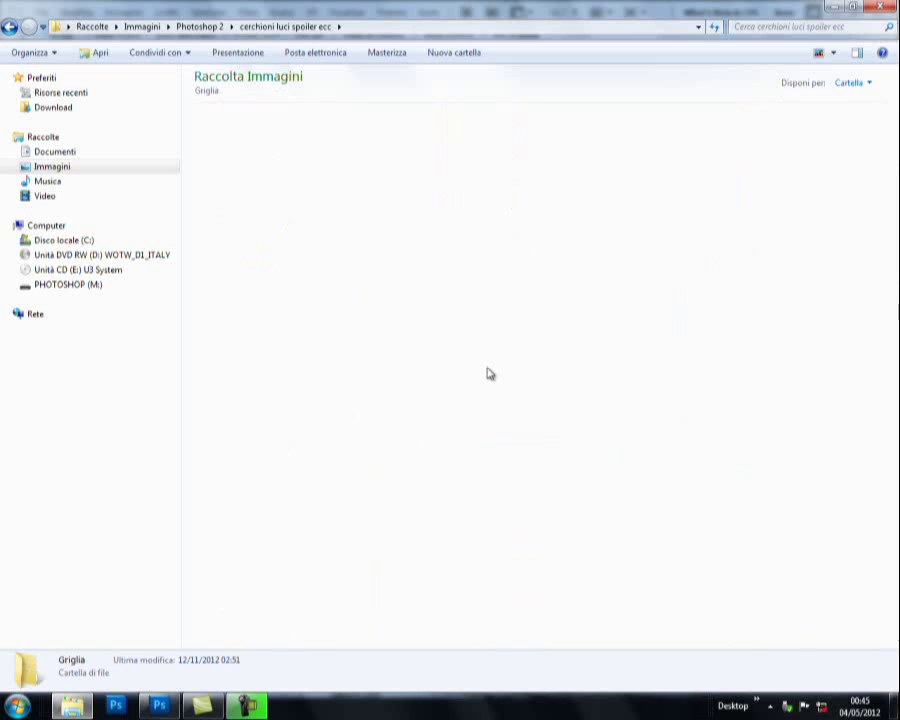
drag(742, 246, 195, 685)
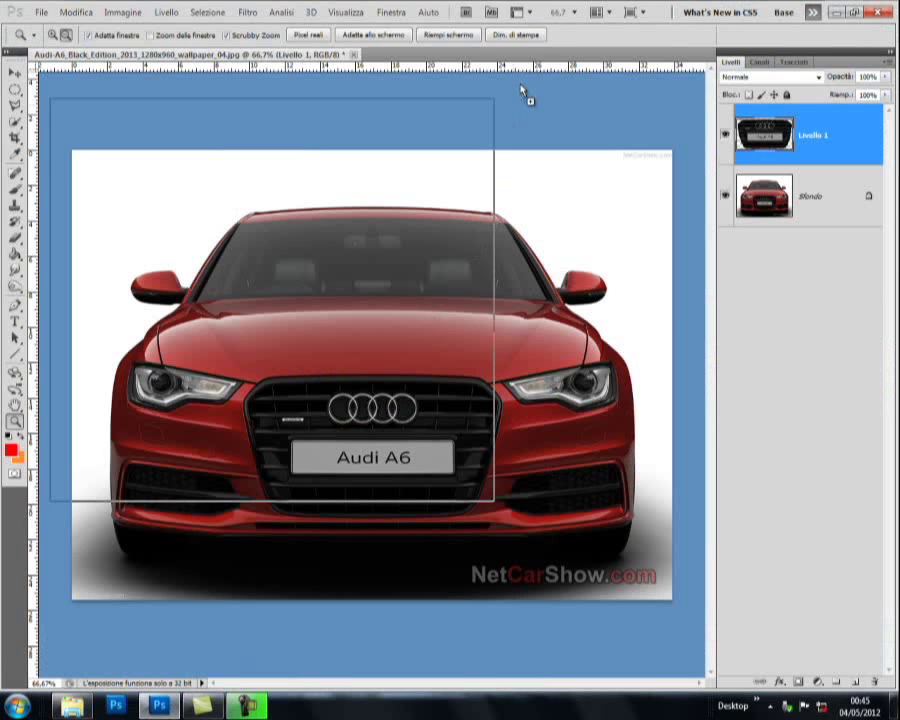
mouse_move(195, 685)
mouse_down()
mouse_move(531, 63)
mouse_move(464, 88)
mouse_up()
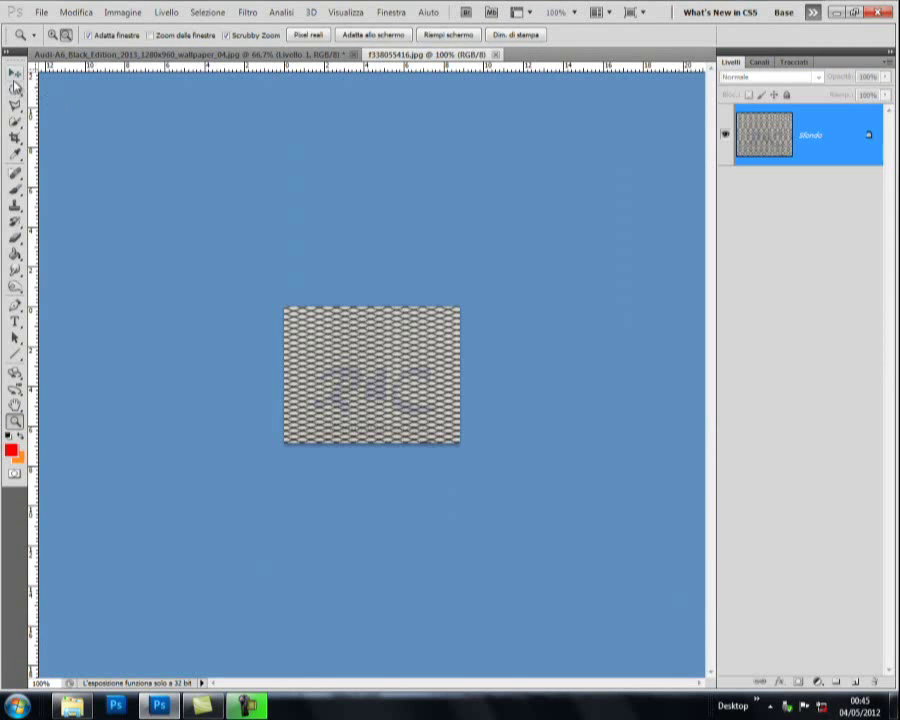
Step: Unlock the mesh image's background layer, converting it to Livello 0
click(15, 74)
click(238, 179)
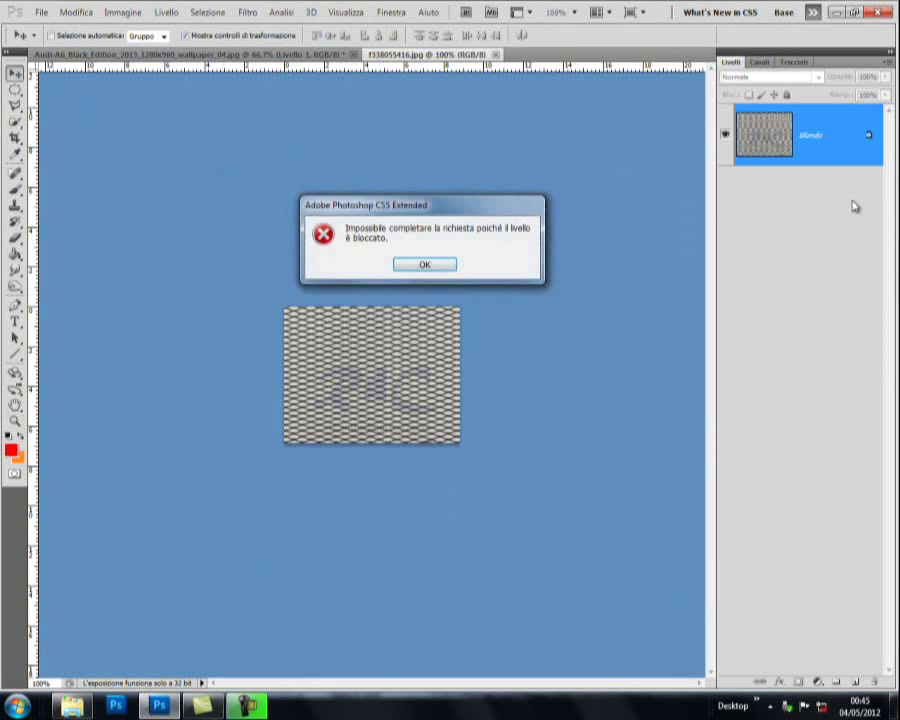
click(424, 264)
double_click(826, 153)
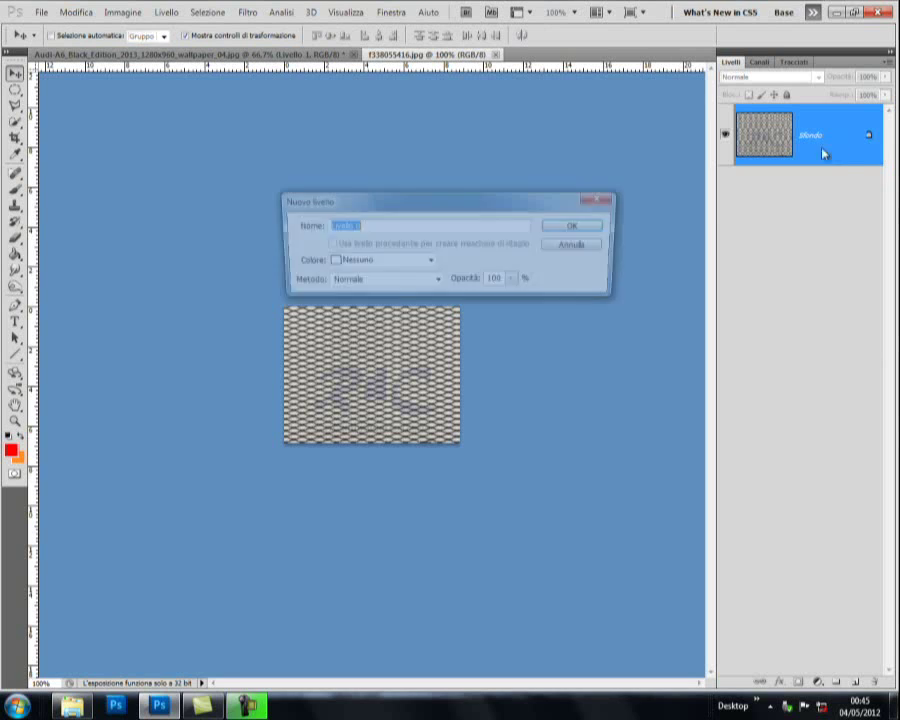
click(560, 226)
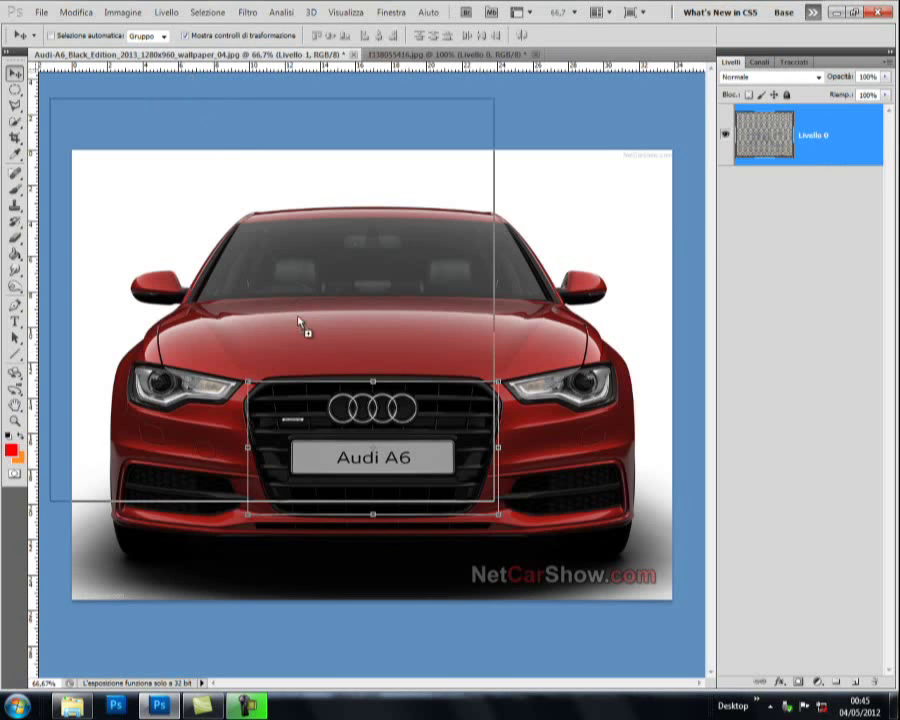
Step: Drag the mesh onto the Audi grille, stretch it wider, apply, and load Livello 1's selection
mouse_move(178, 65)
mouse_down()
mouse_move(300, 330)
mouse_move(326, 428)
mouse_move(300, 442)
mouse_move(305, 356)
mouse_up()
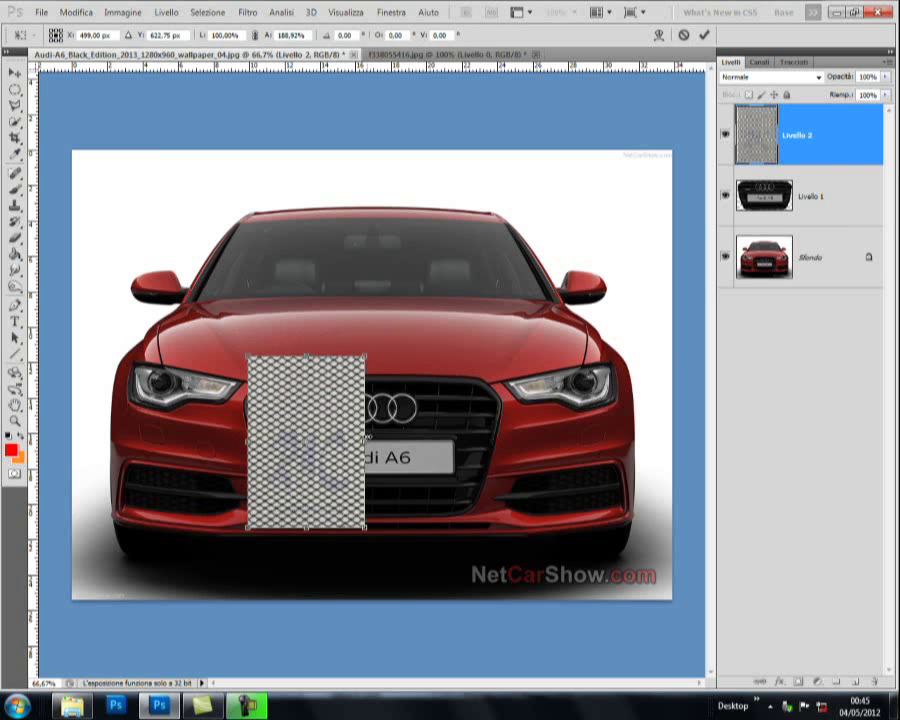
drag(366, 438, 520, 440)
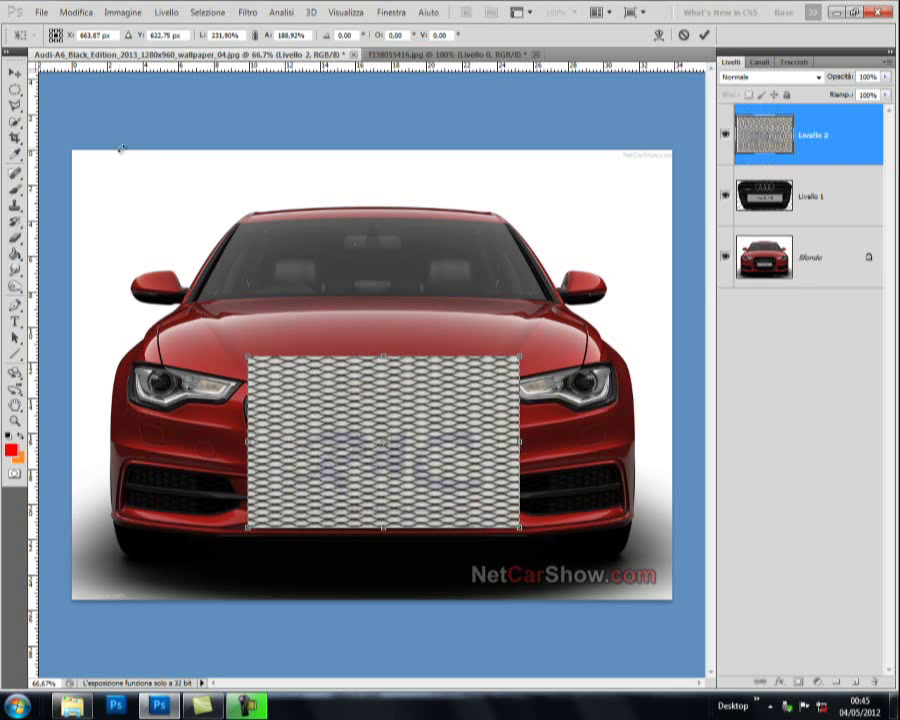
click(15, 73)
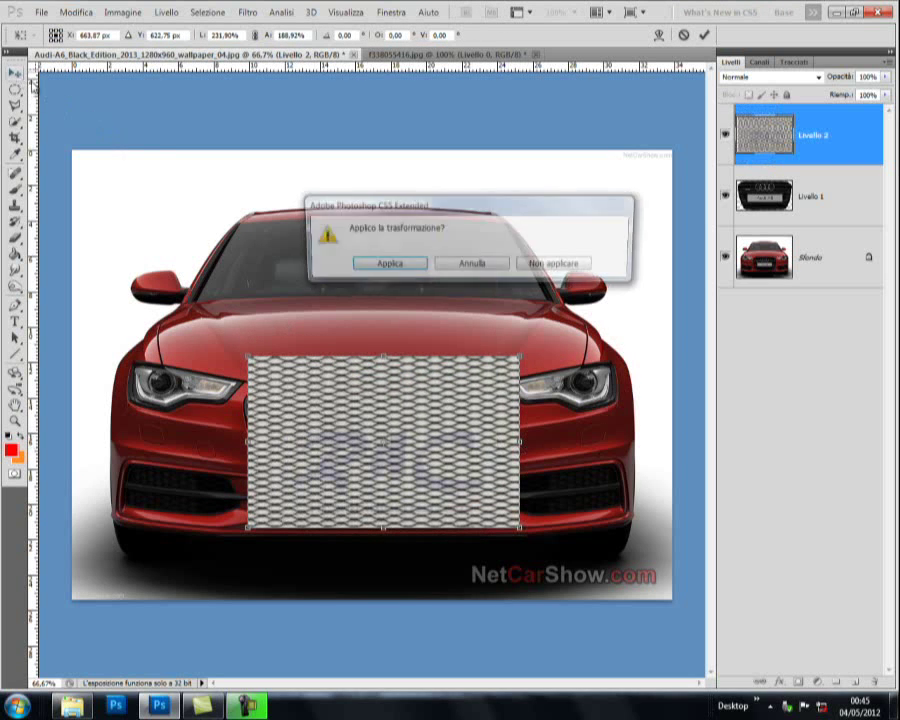
click(387, 266)
click(752, 212)
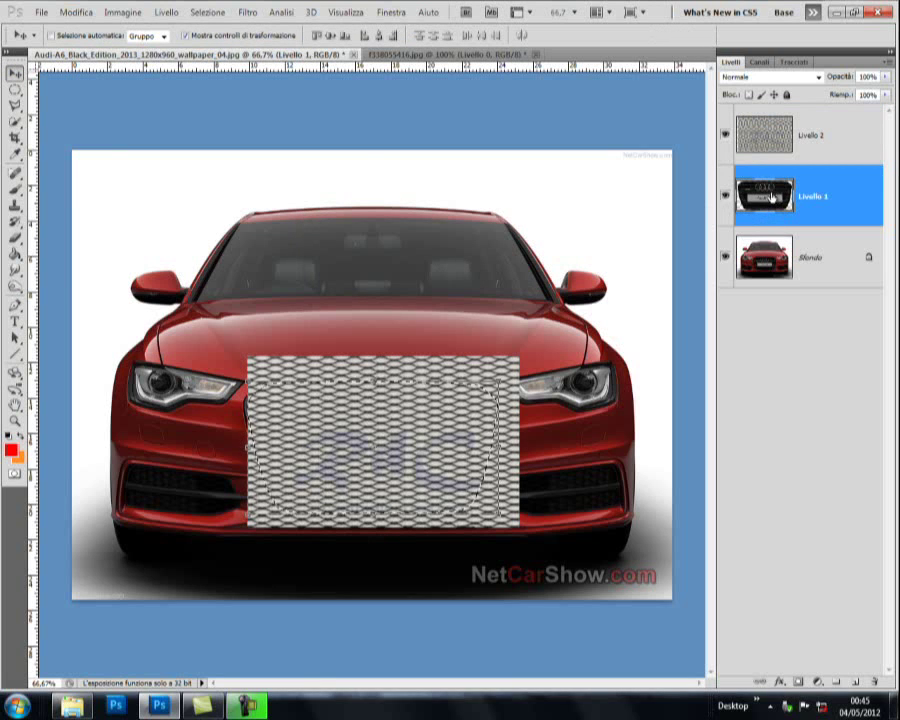
Step: Invert the grille selection, delete the mesh outside it on Livello 2, and deselect
click(207, 13)
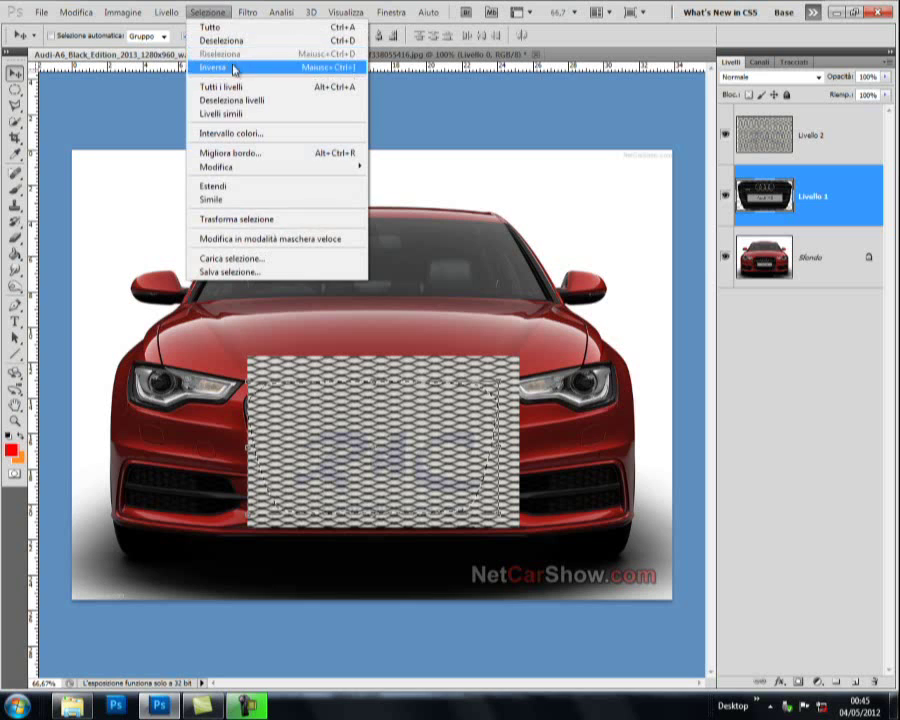
click(235, 67)
click(741, 148)
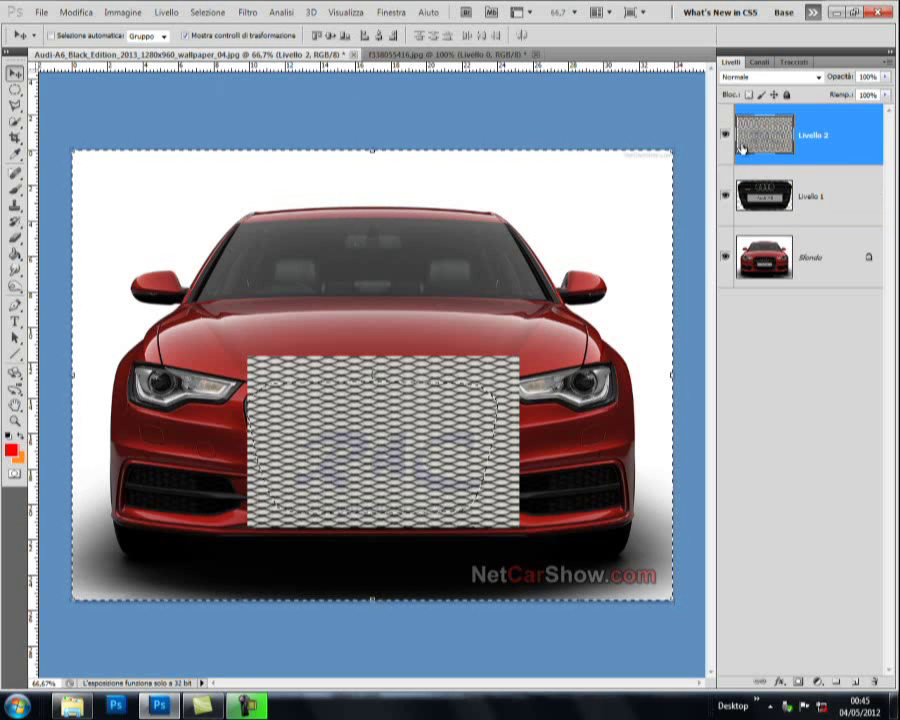
key(Delete)
click(207, 13)
click(225, 40)
Step: Desaturate the mesh texture to grey
click(124, 13)
mouse_move(135, 47)
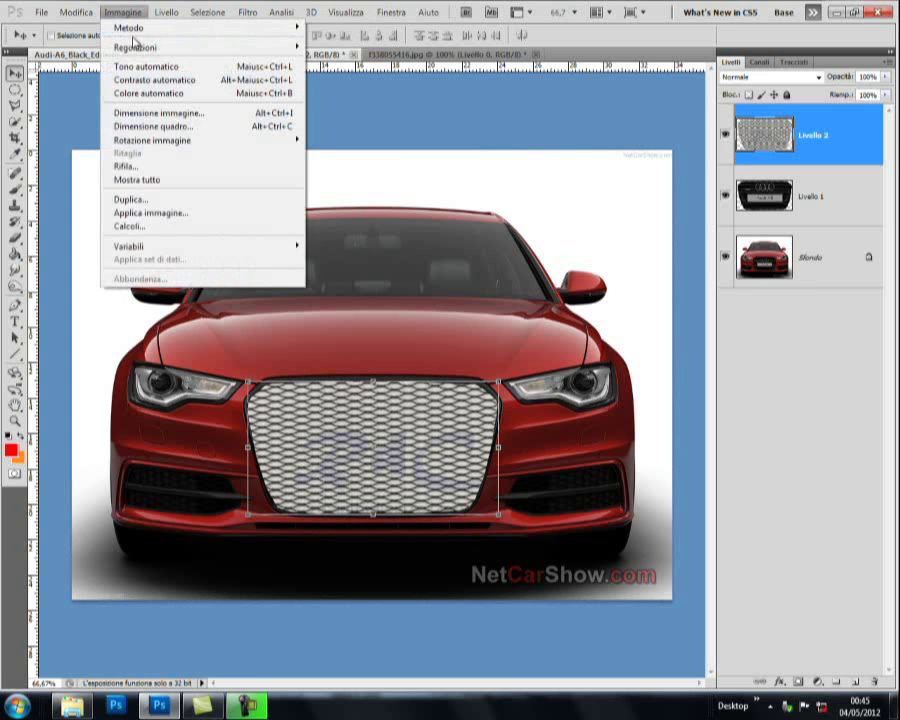
click(420, 314)
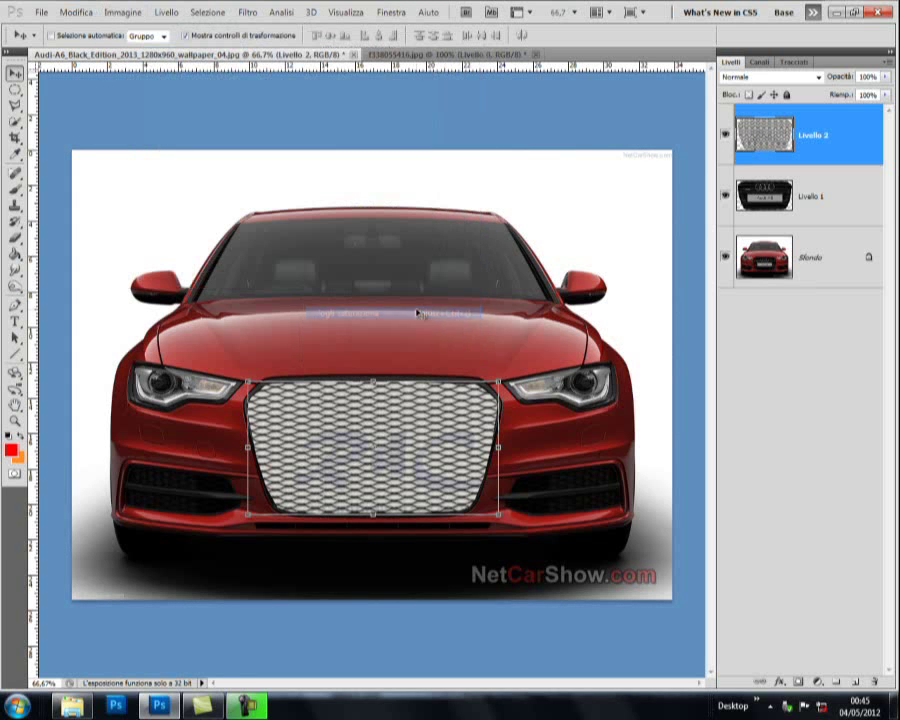
click(124, 13)
Step: Lower the mesh's brightness via Brightness/Contrast, then load Livello 2 as a selection
click(370, 47)
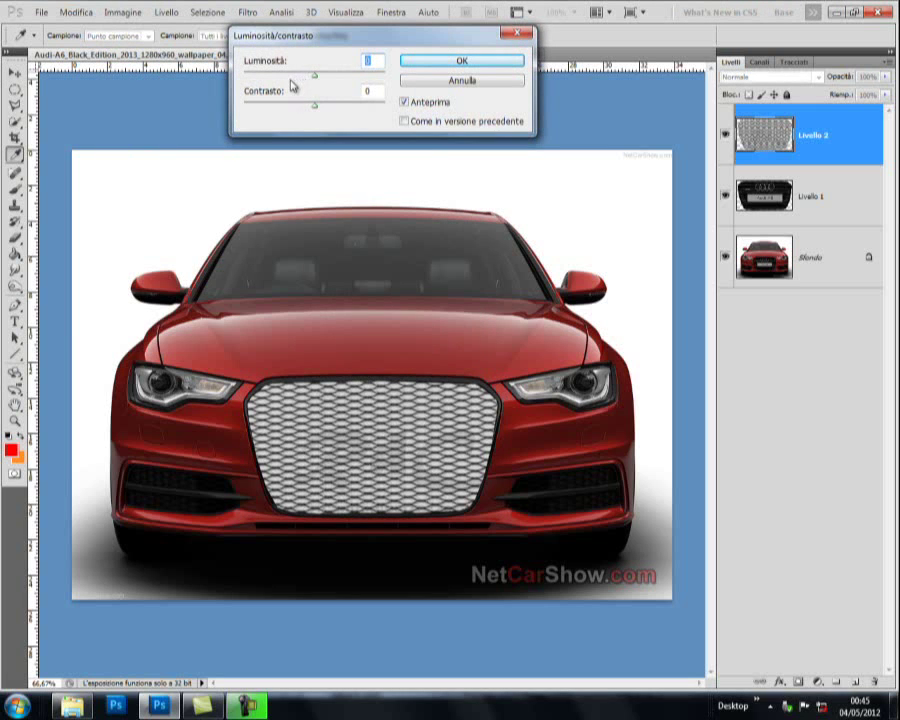
drag(312, 79, 281, 79)
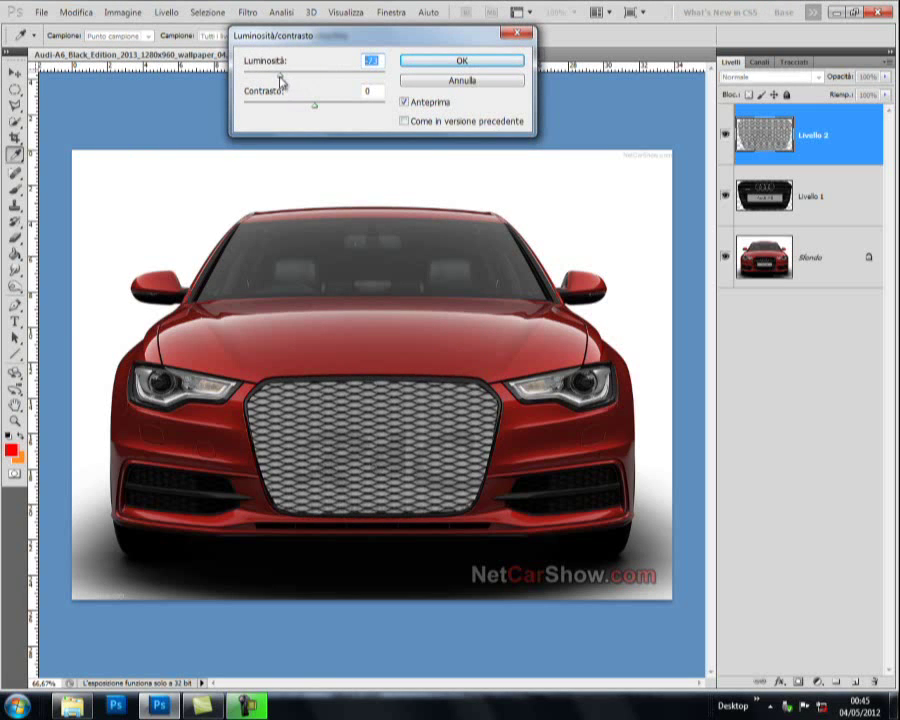
click(446, 62)
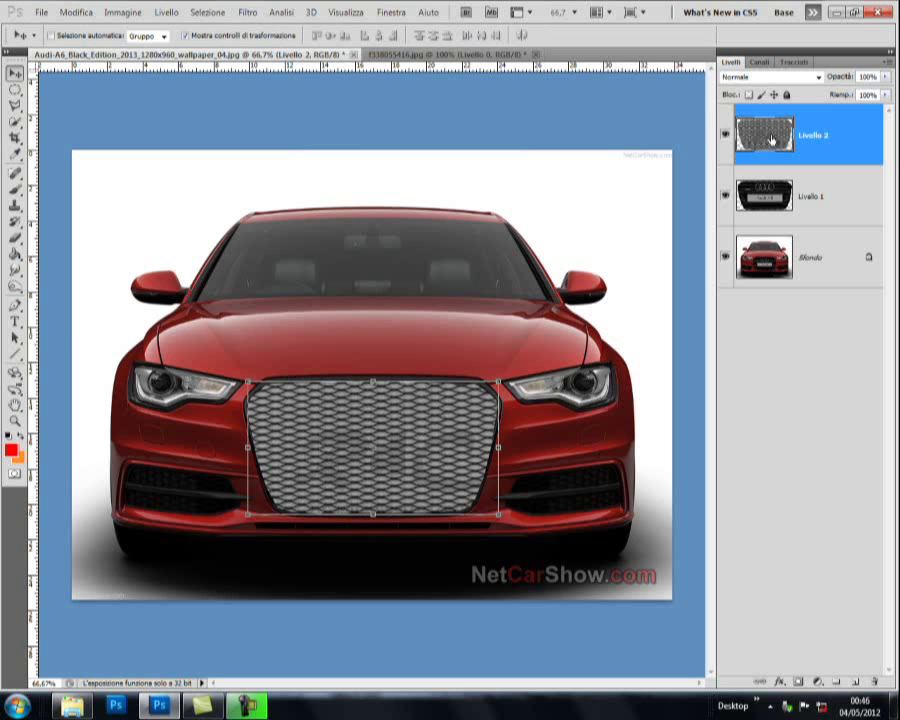
ctrl+click(772, 140)
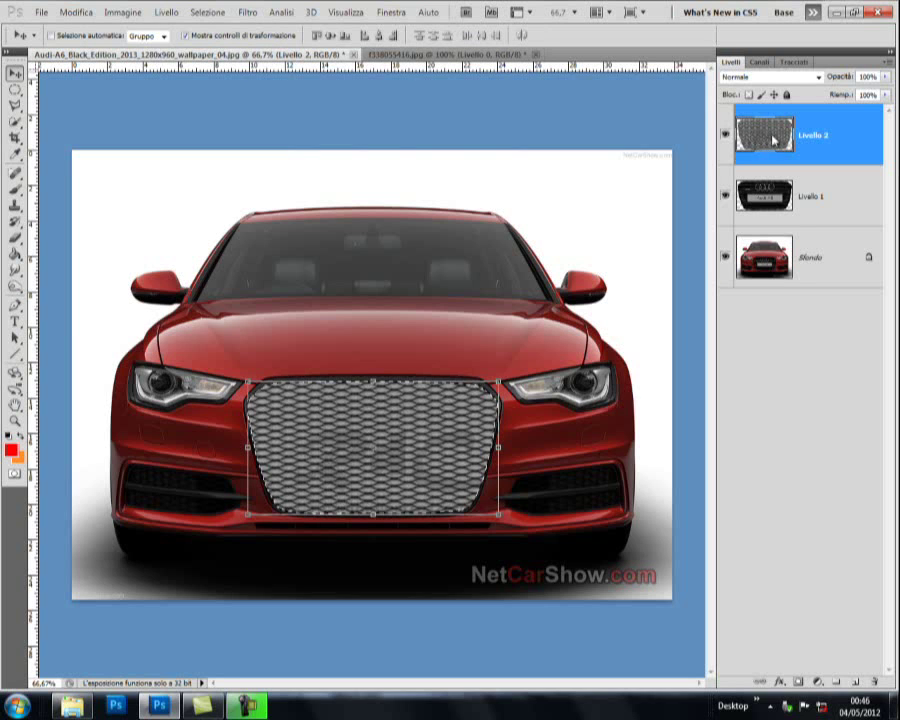
Step: Add new layer Livello 3 and set the Brush tool's foreground colour to black
click(851, 681)
click(15, 189)
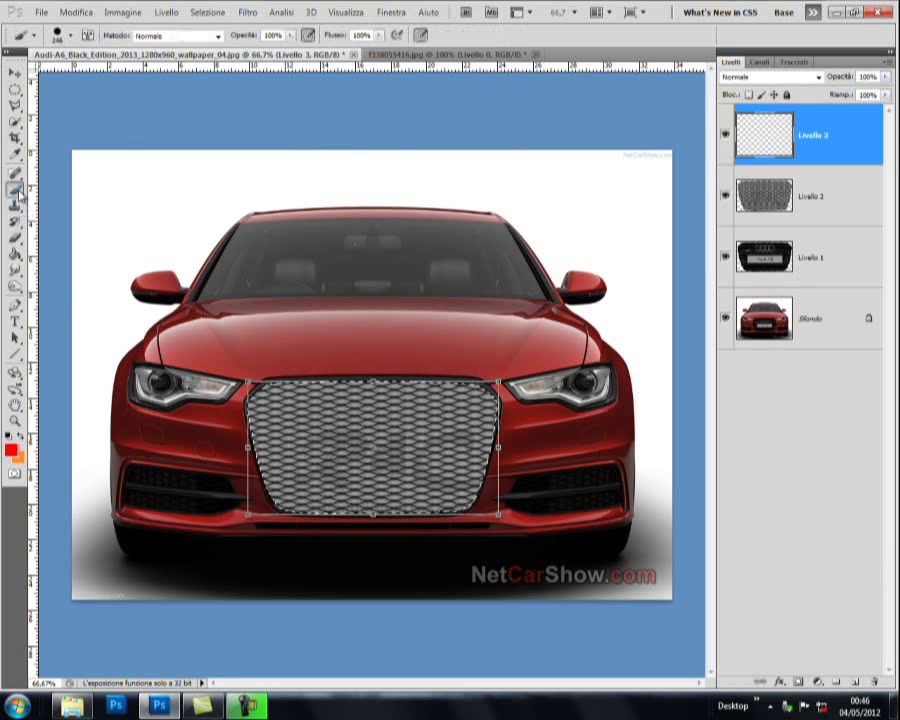
click(12, 450)
text(0)
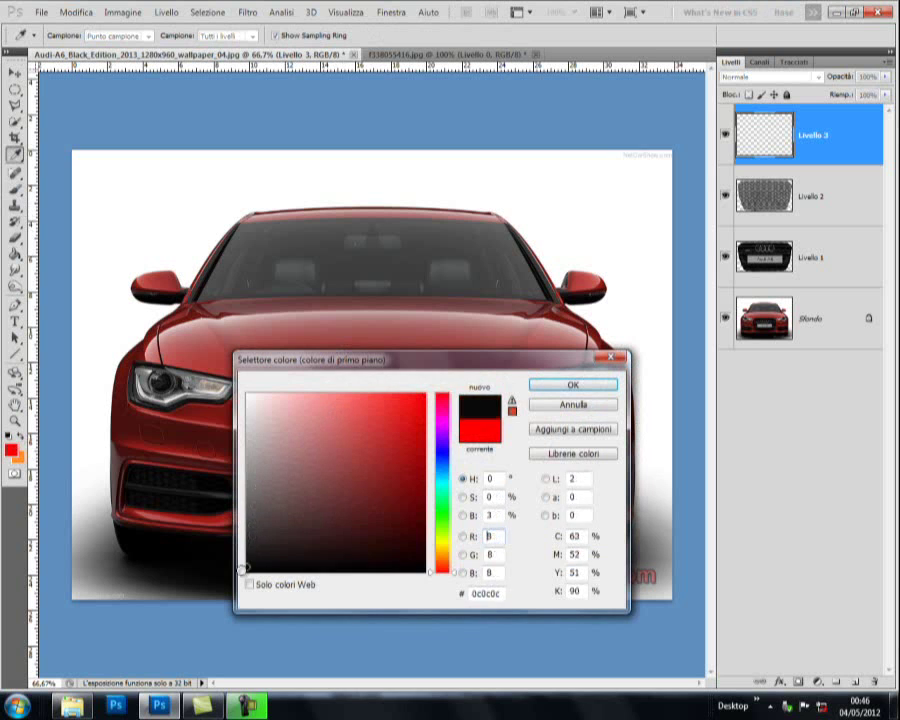
click(543, 386)
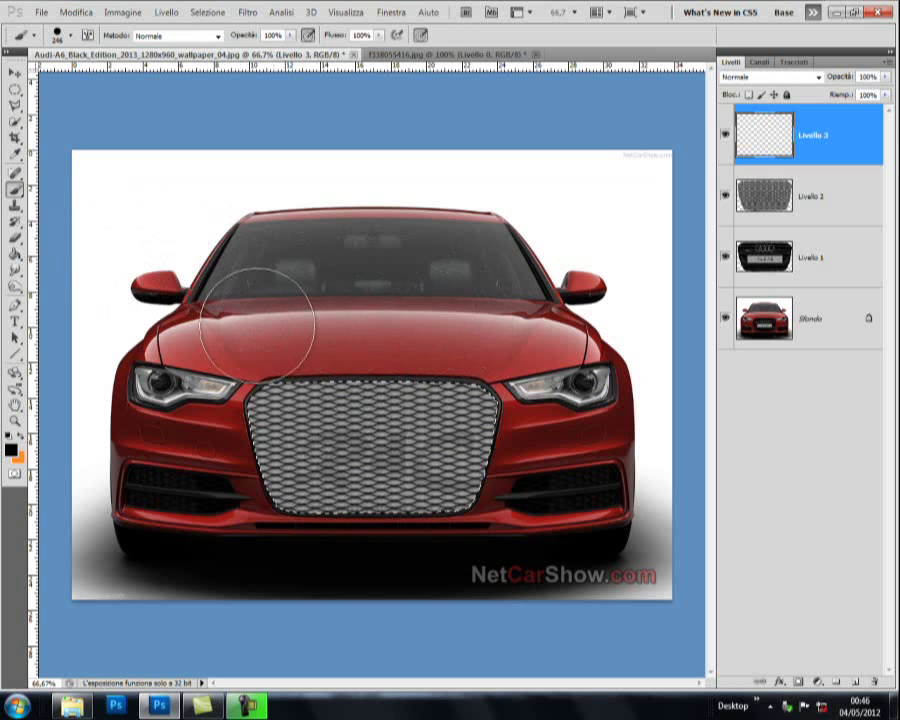
Step: Undo a test stroke, paint black inside the grille selection, then deselect
drag(451, 331, 327, 281)
click(76, 12)
click(95, 55)
right_click(350, 316)
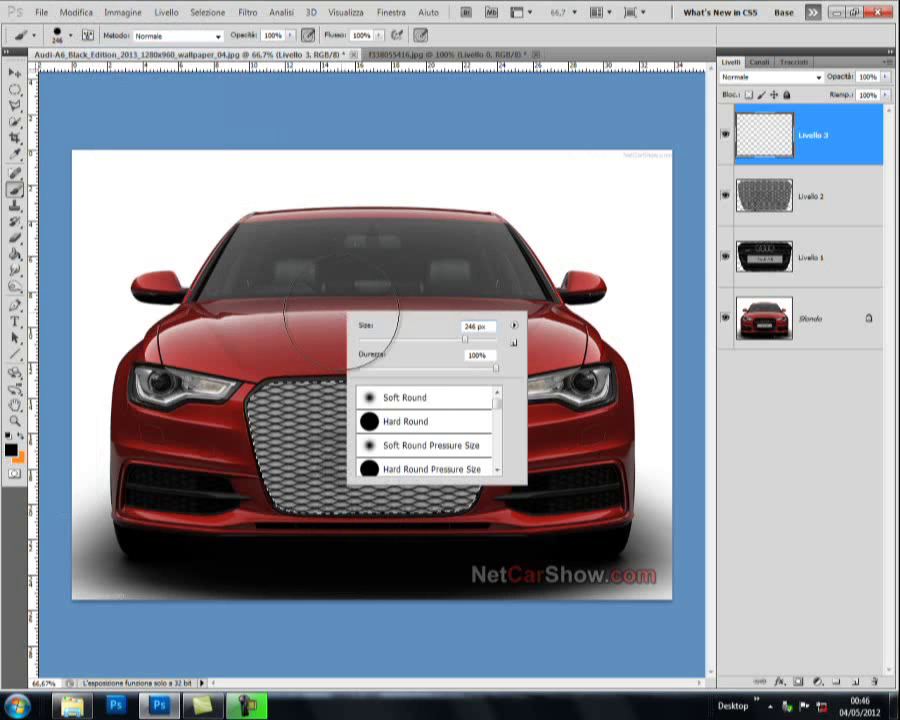
double_click(396, 398)
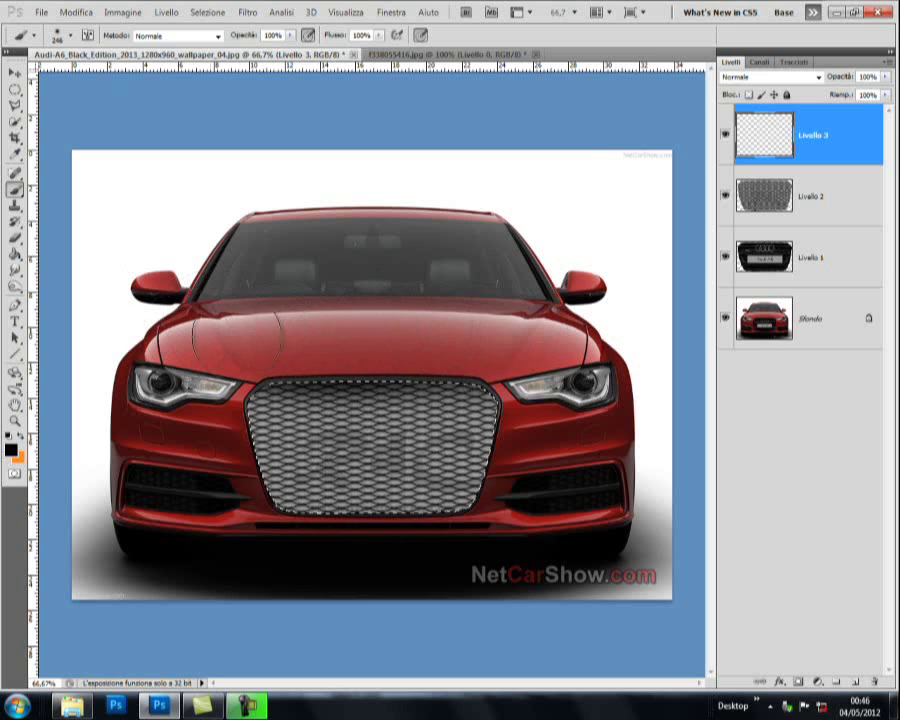
drag(500, 315, 510, 365)
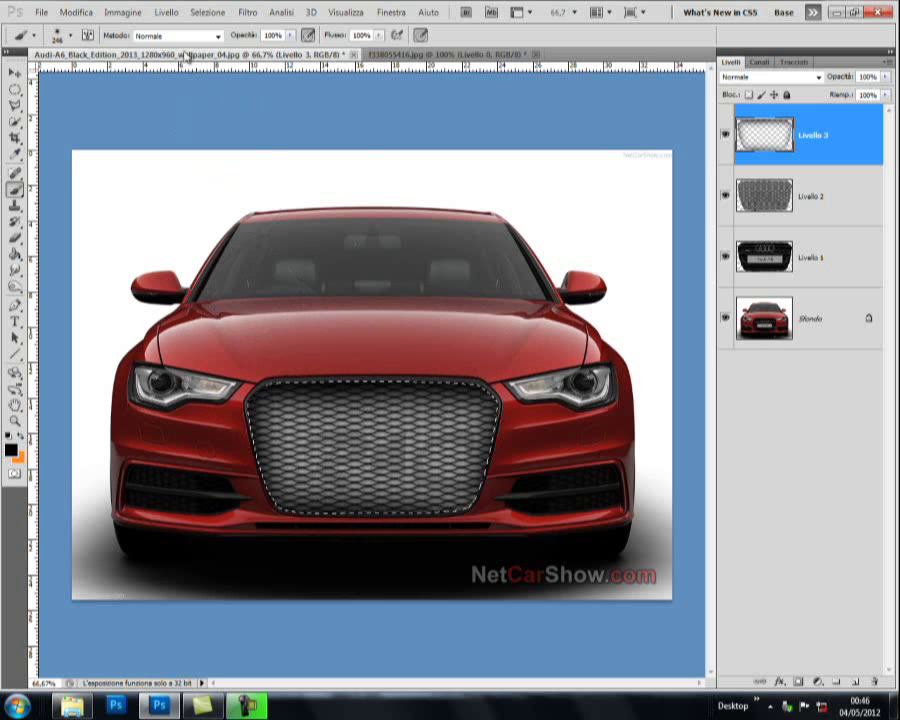
click(207, 13)
click(221, 40)
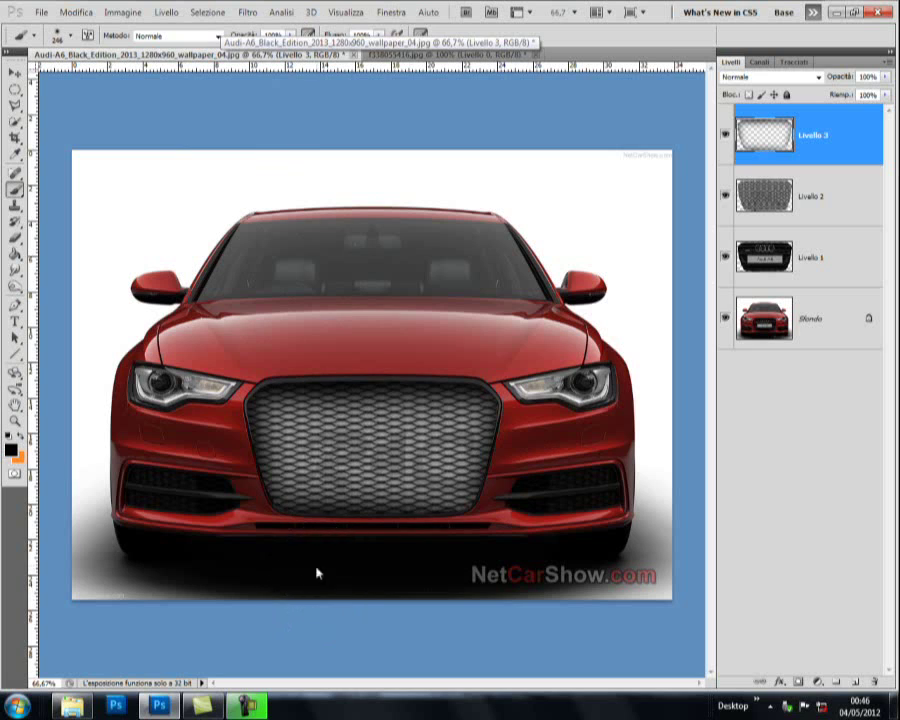
Step: Zoom in to 200% on the left fog-light intake
click(14, 421)
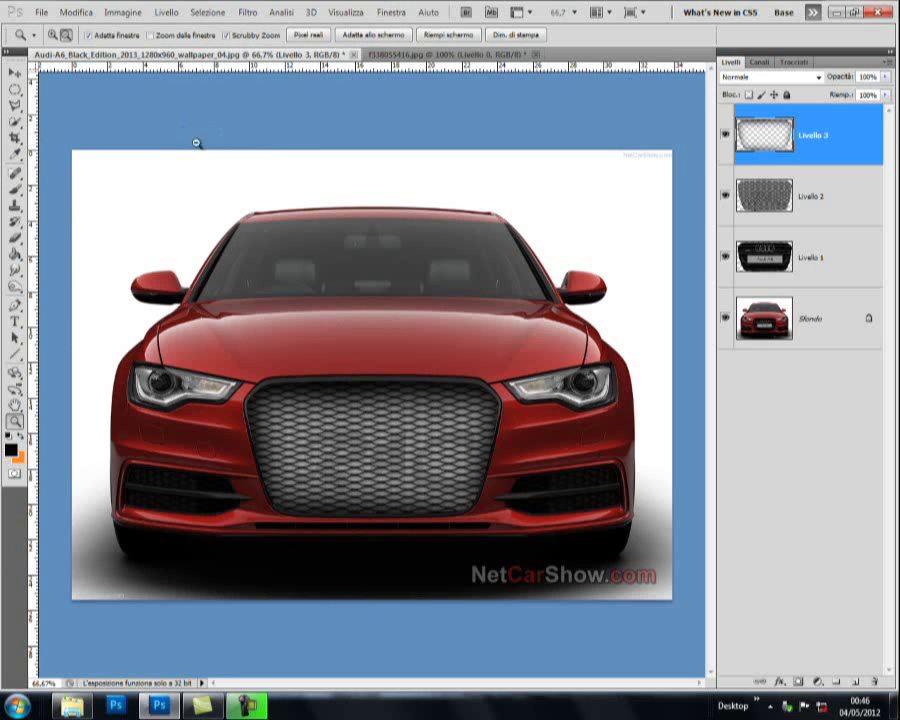
click(169, 504)
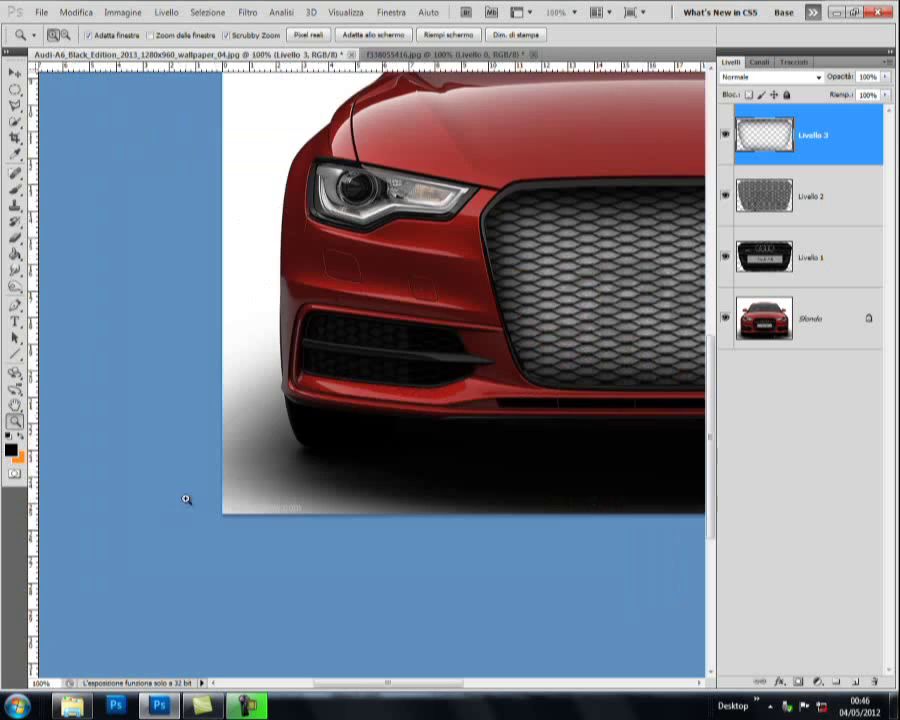
click(354, 382)
Step: Trace the upper intake mesh with the Pen, make it a selection, and try copying it
click(16, 307)
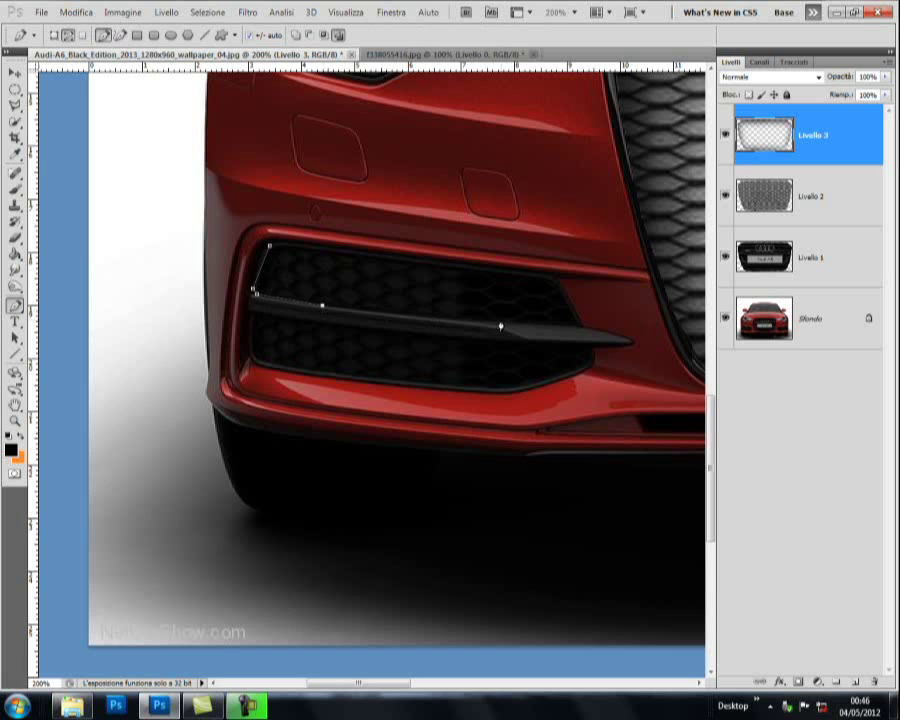
click(500, 324)
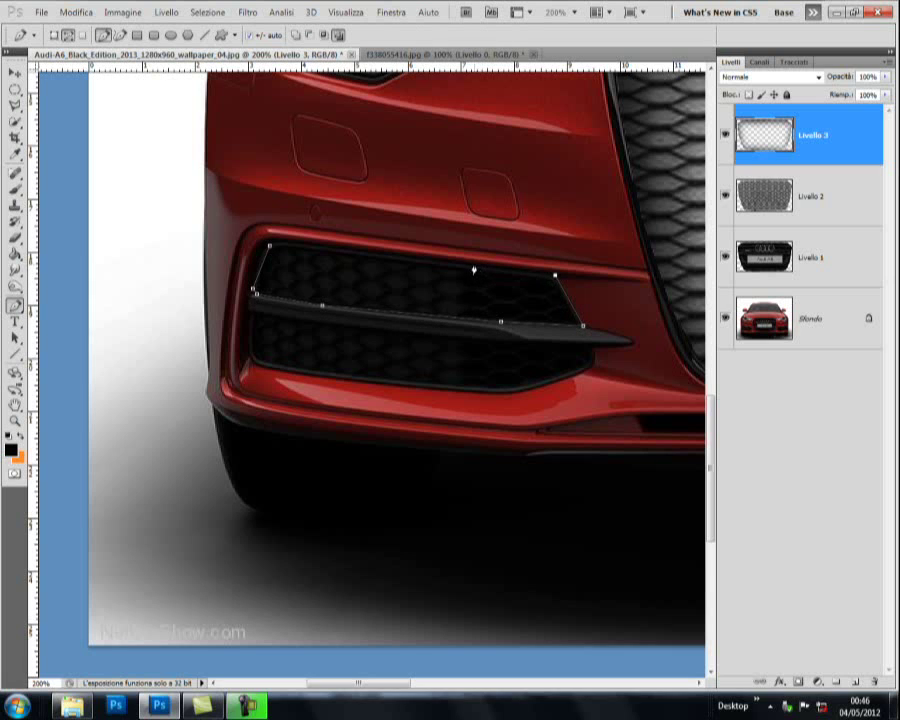
click(291, 242)
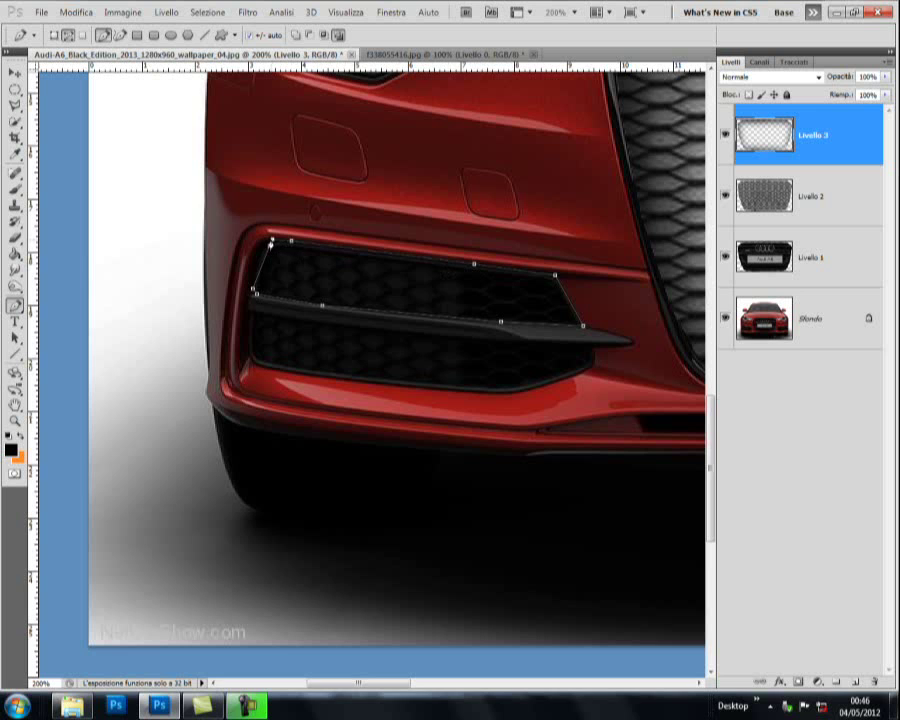
right_click(306, 270)
click(342, 334)
click(496, 212)
click(76, 12)
click(80, 106)
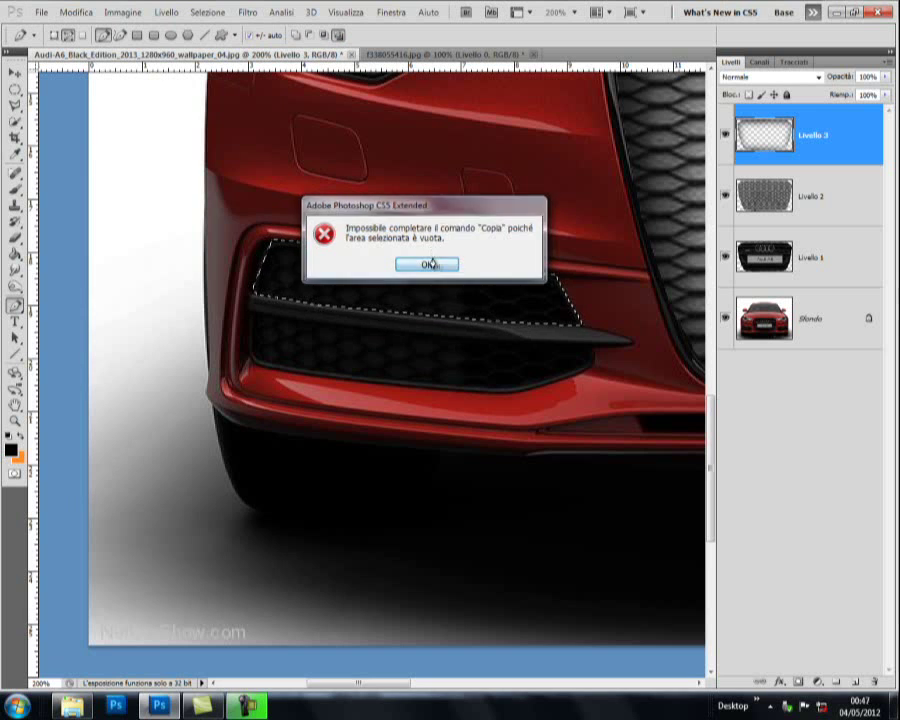
Step: Dismiss the empty-selection error and copy-paste the upper intake from the photo layer
click(427, 261)
click(810, 318)
click(76, 12)
click(80, 106)
click(76, 12)
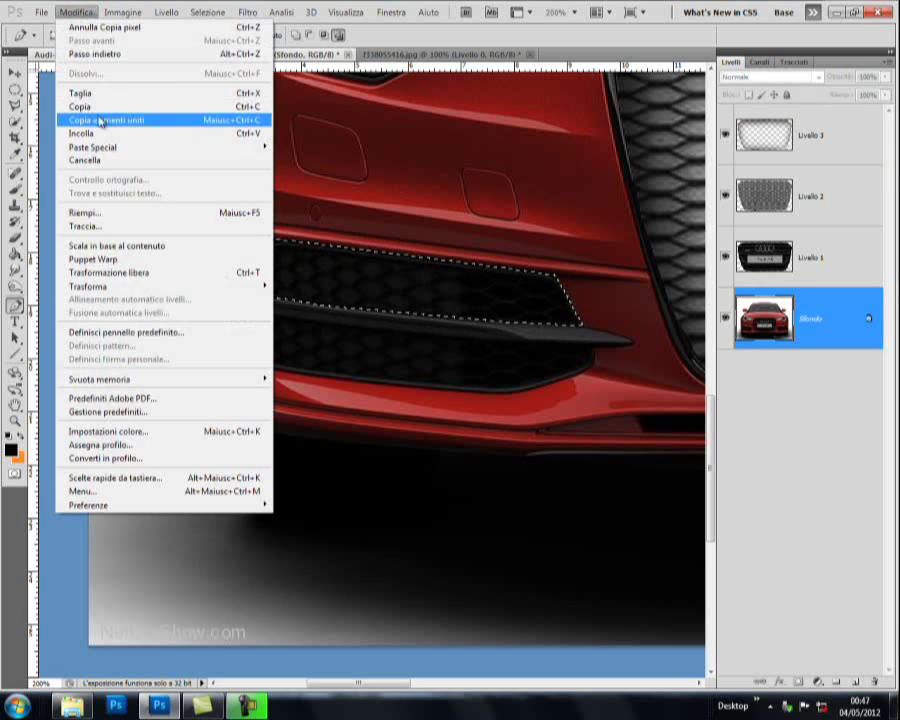
click(85, 133)
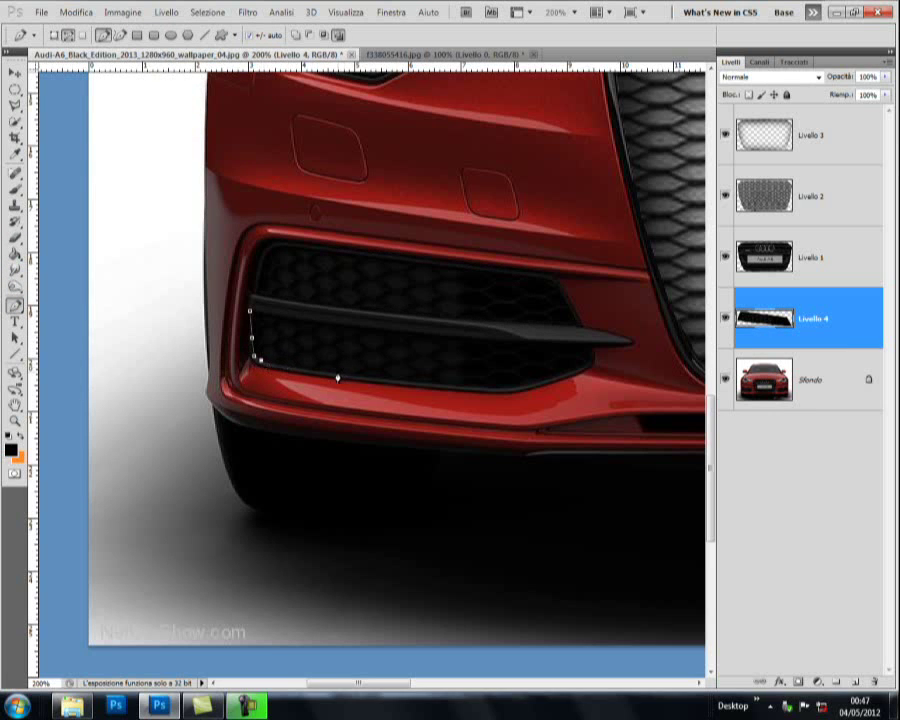
Step: Trace the lower intake slot, select it on the photo layer, and paste it as a new layer
click(446, 385)
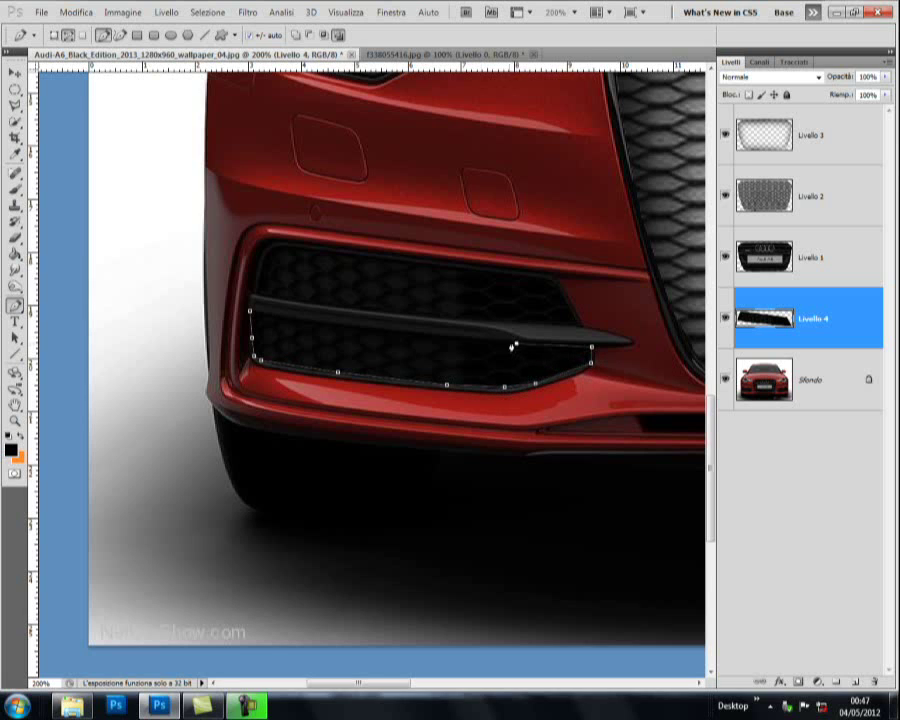
click(264, 313)
right_click(297, 338)
click(370, 399)
click(507, 215)
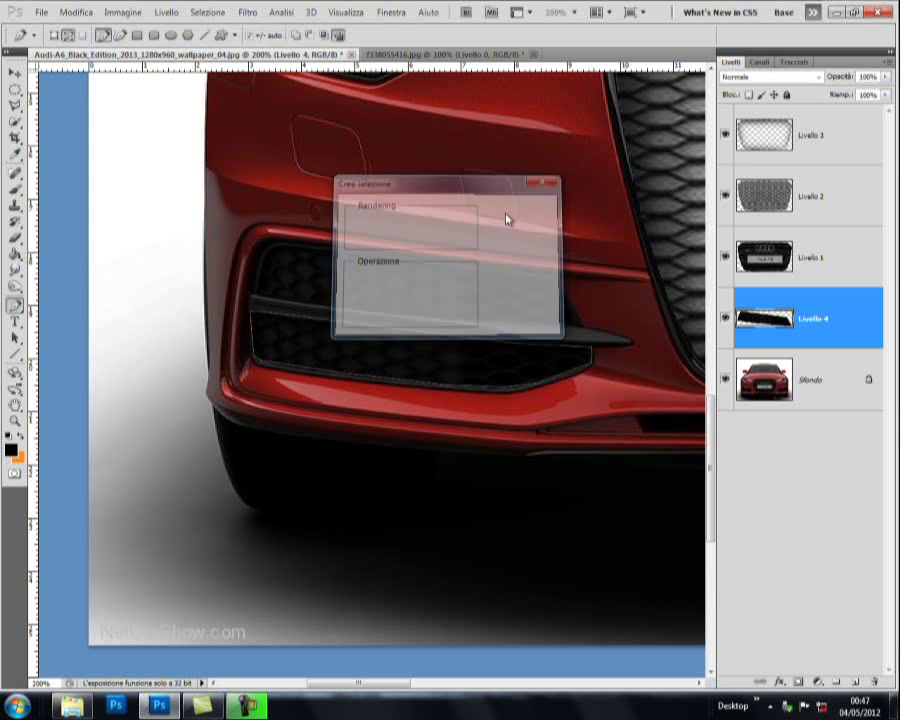
key(alt+bracketleft)
key(p)
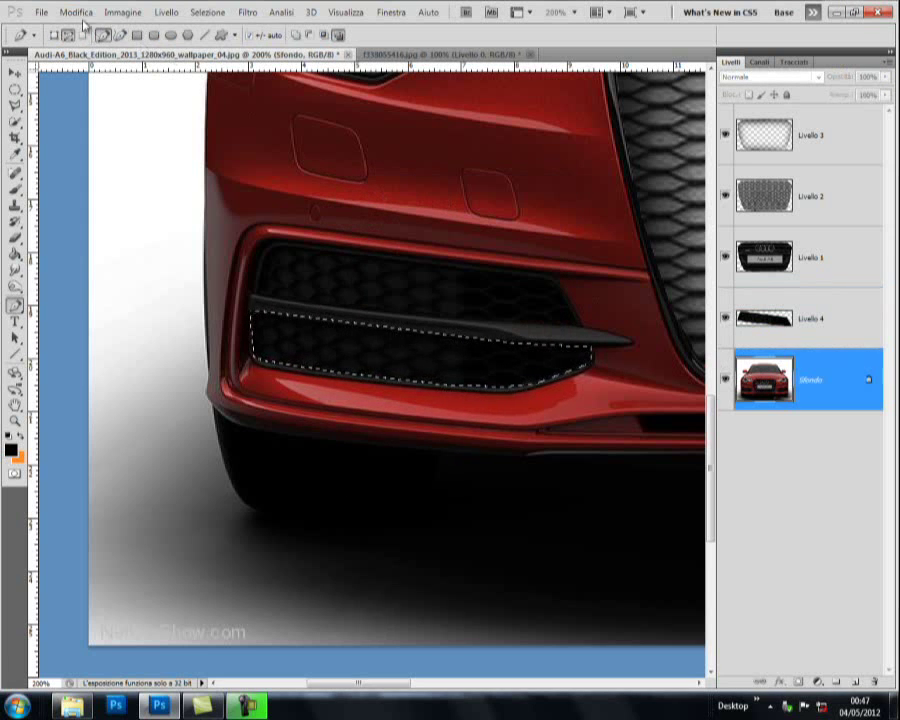
click(75, 12)
click(88, 104)
click(75, 12)
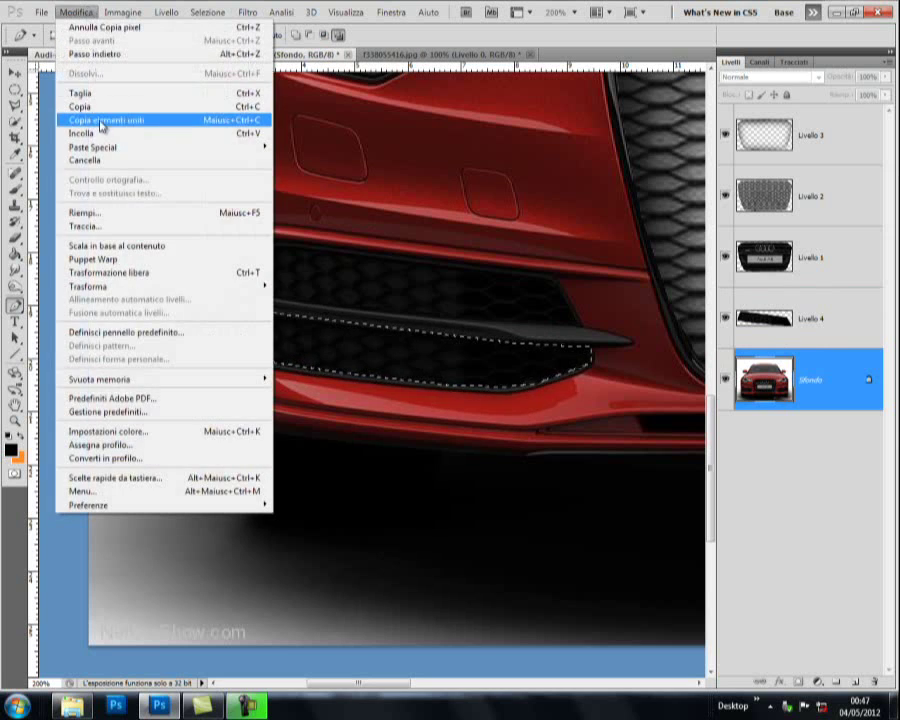
click(96, 133)
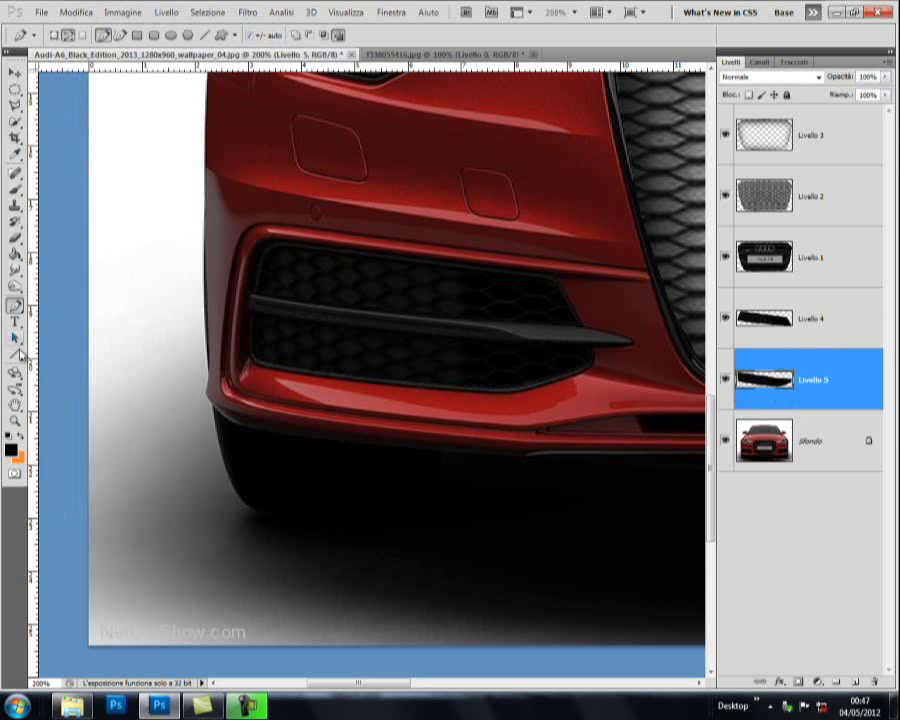
Step: Zoom out to the whole car and merge Livello 4 and Livello 5 into one layer
click(16, 418)
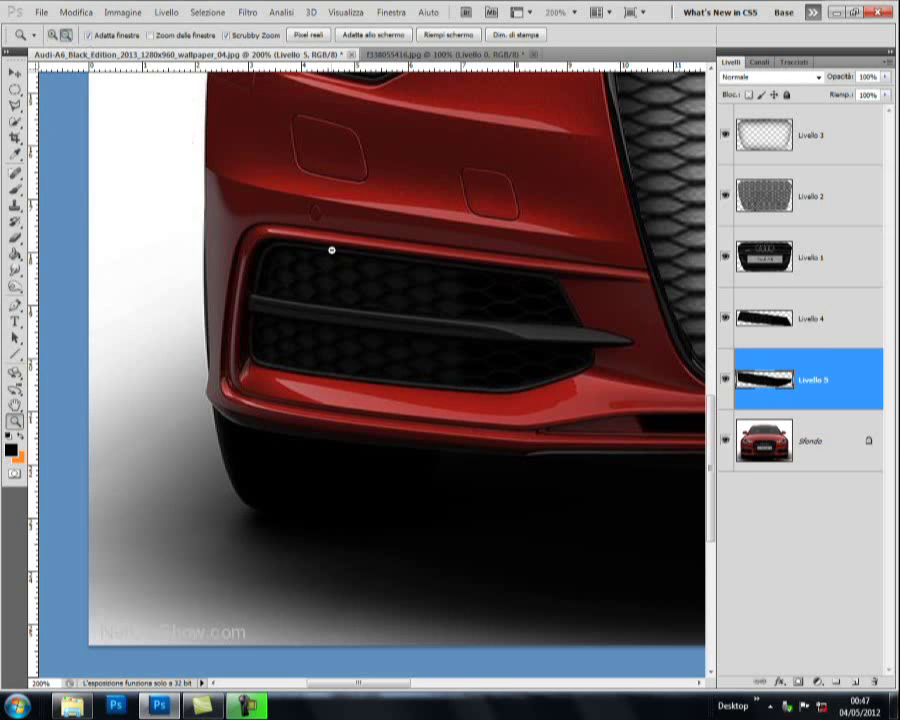
alt+click(331, 249)
alt+click(331, 245)
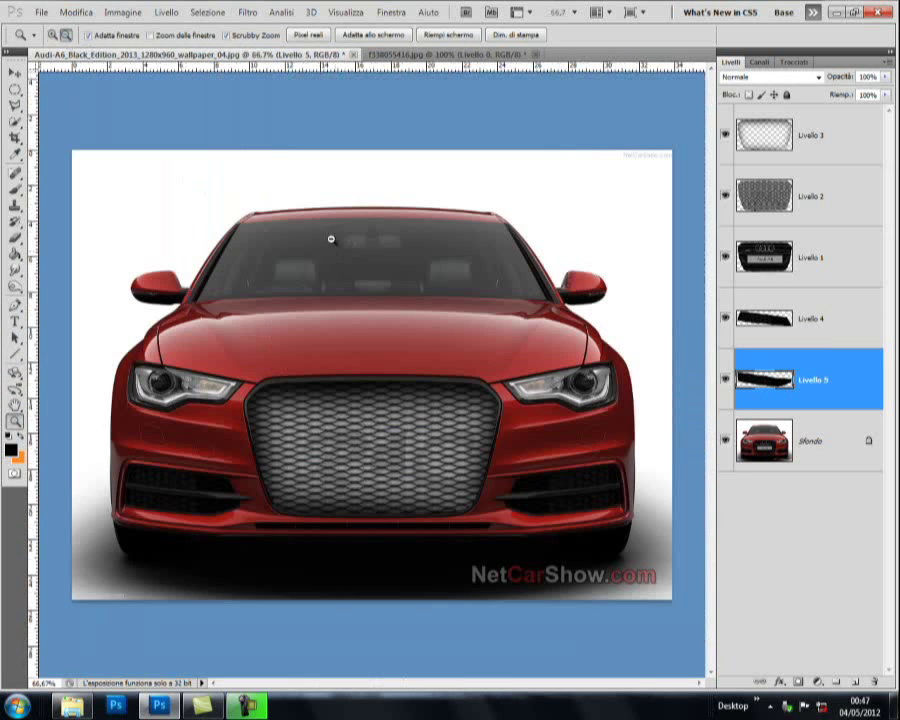
shift+click(797, 320)
right_click(792, 322)
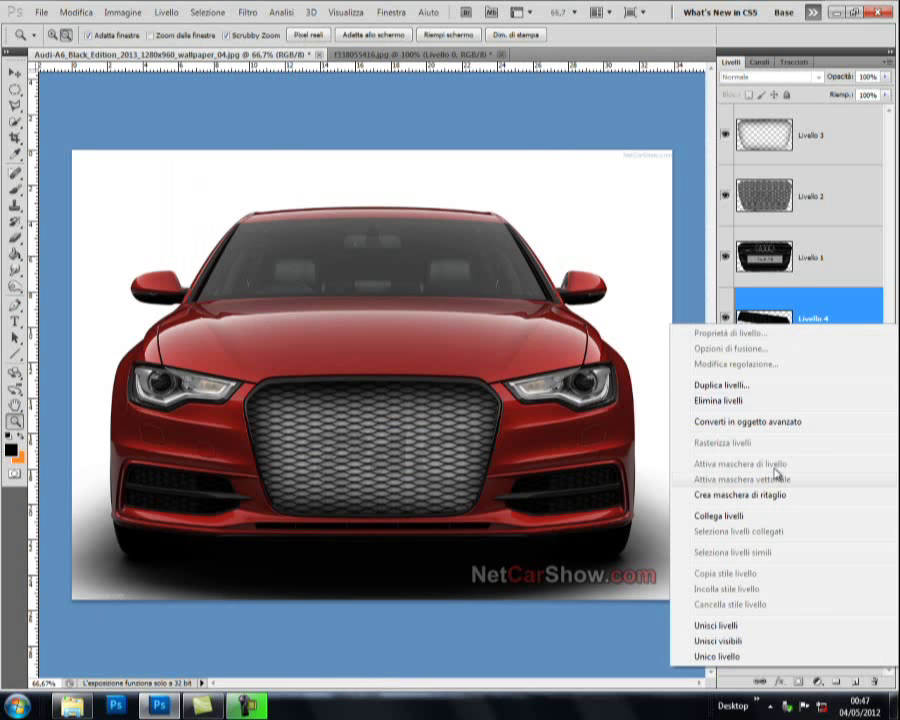
click(746, 625)
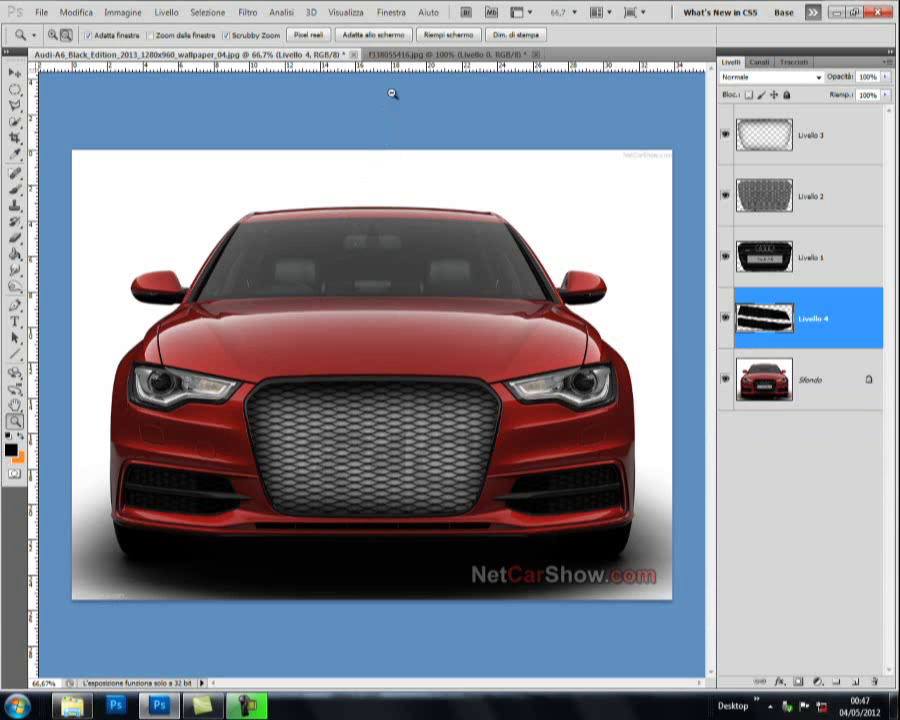
Step: Drag the honeycomb mesh from f338055416.jpg over the left intake and stretch it wider
click(410, 54)
click(18, 73)
mouse_move(357, 349)
mouse_down()
mouse_move(152, 86)
mouse_move(178, 487)
mouse_move(158, 487)
mouse_up()
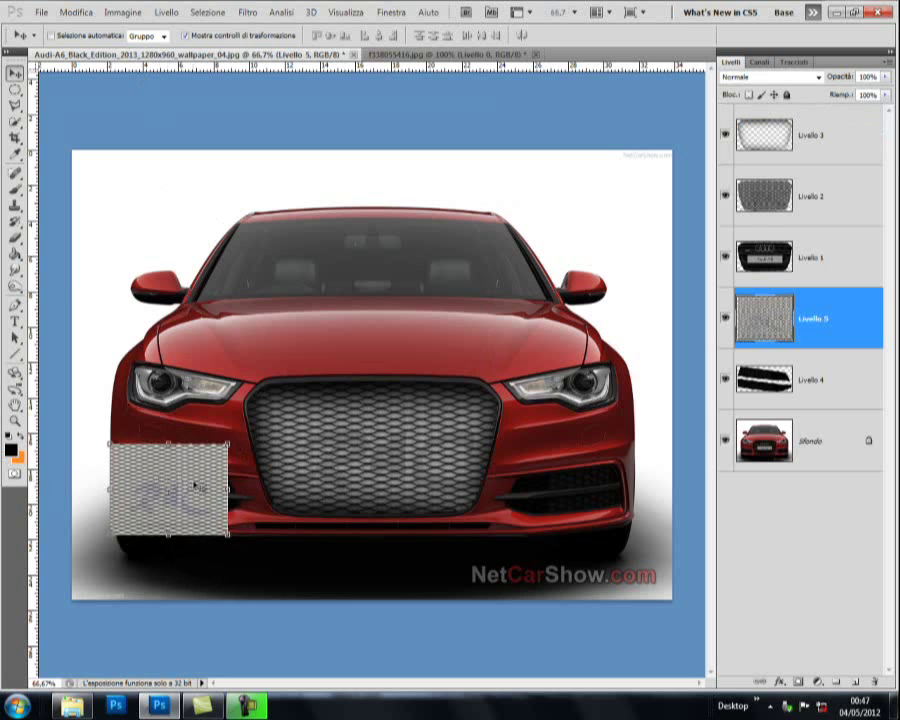
drag(228, 488, 260, 488)
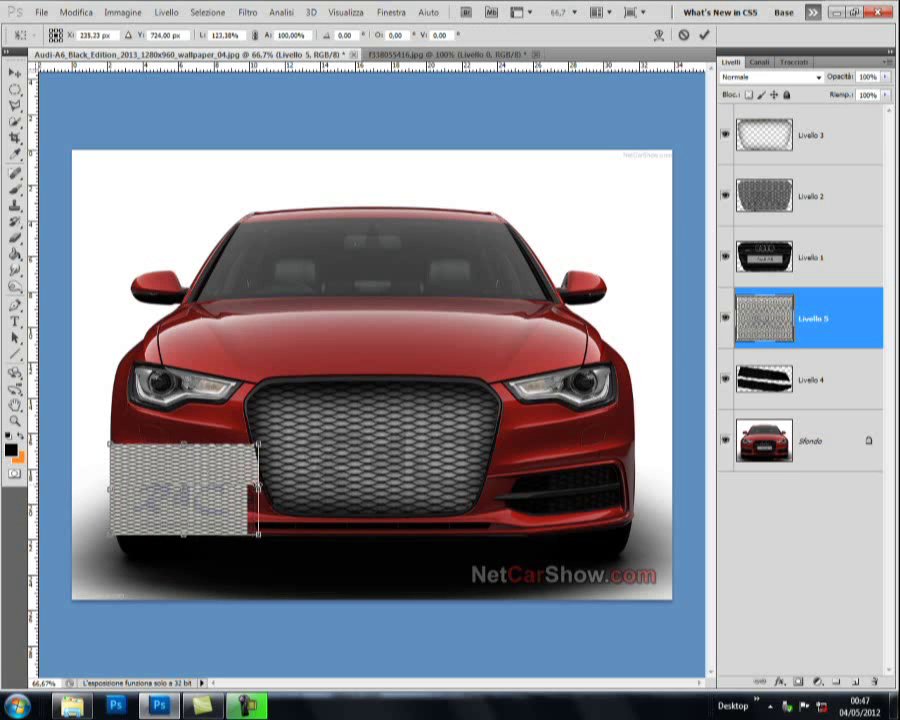
click(16, 73)
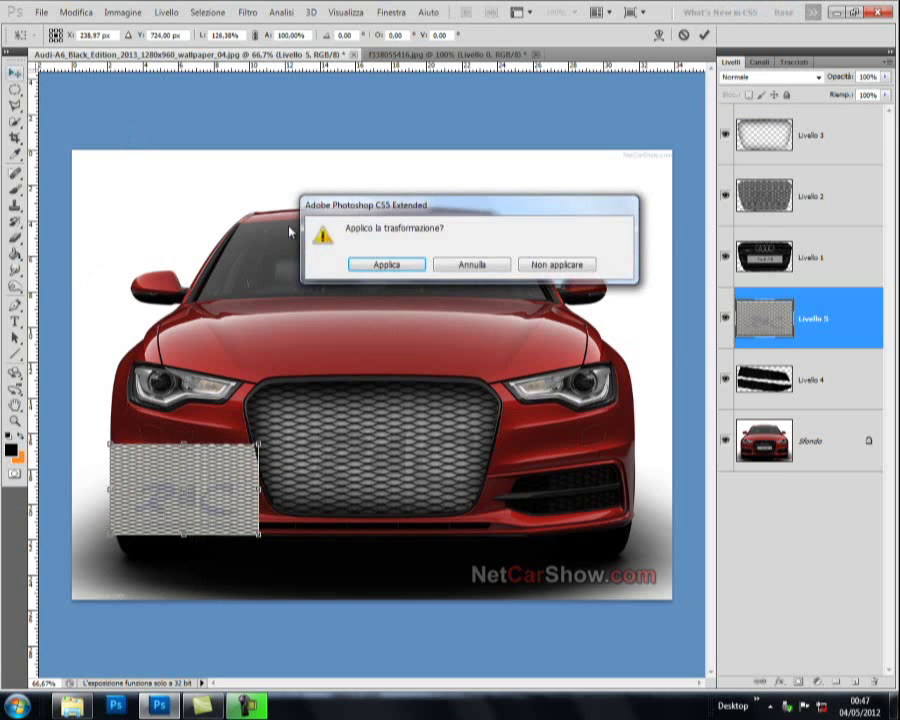
click(384, 265)
Step: Trim the mesh to the Livello 4 intake shapes, deselect, and set opacity to 58%
click(769, 395)
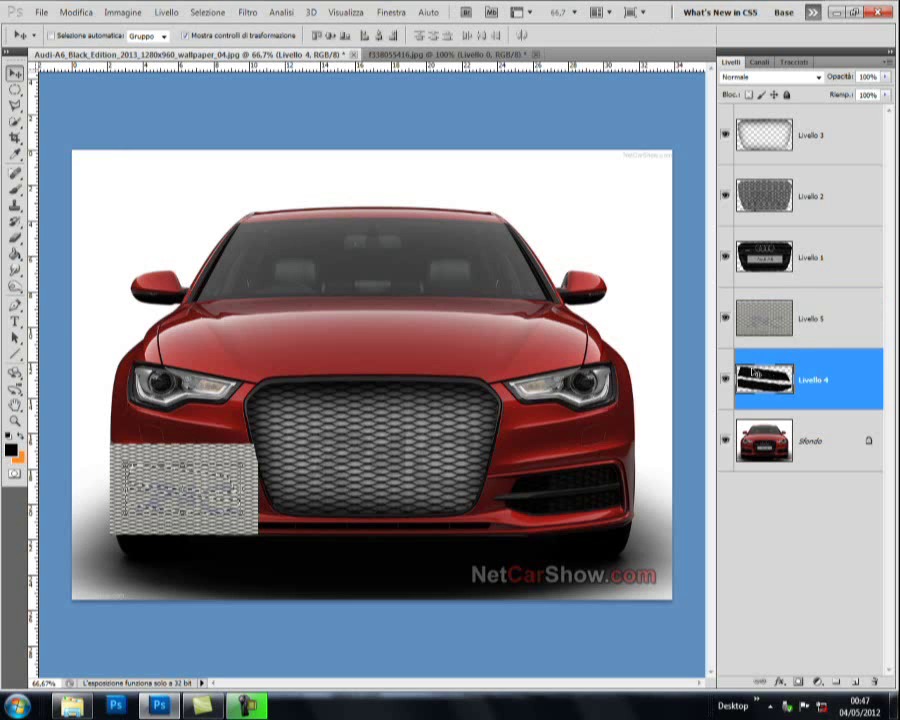
click(205, 12)
click(215, 66)
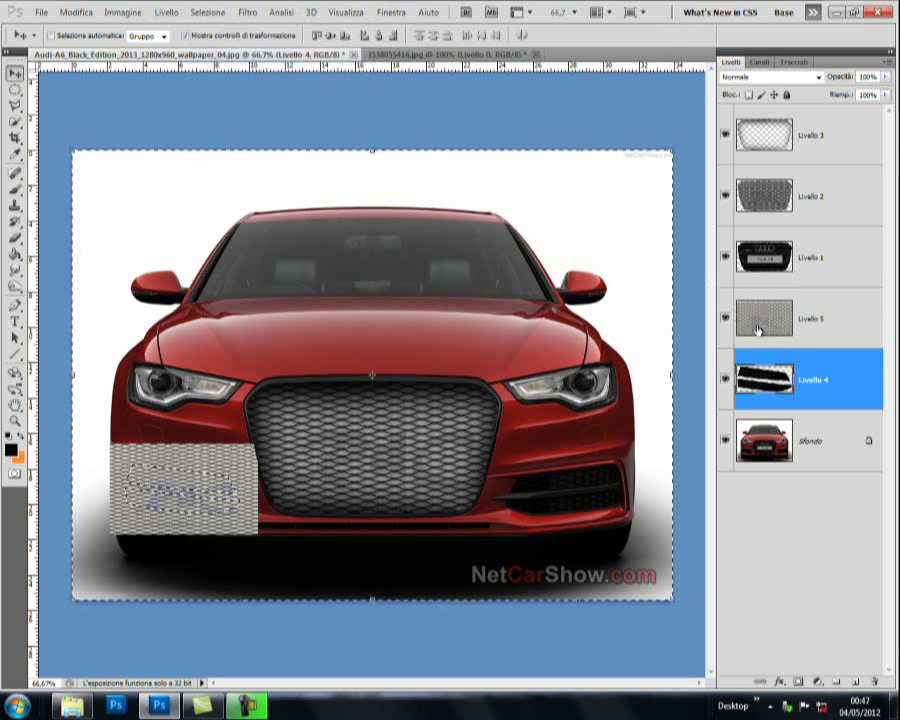
click(769, 322)
key(Delete)
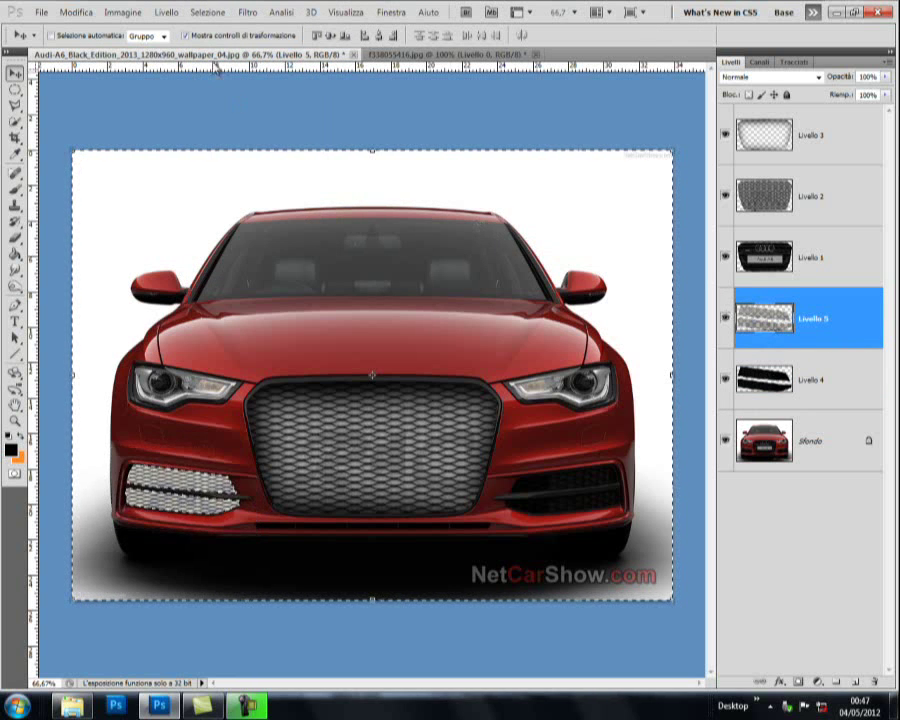
click(207, 12)
click(213, 40)
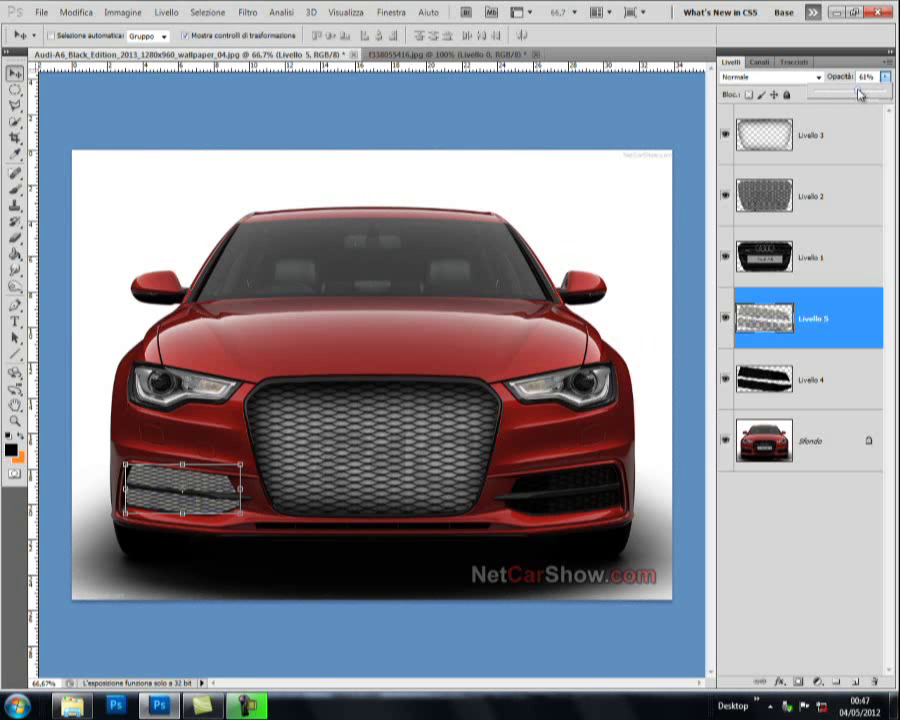
click(764, 320)
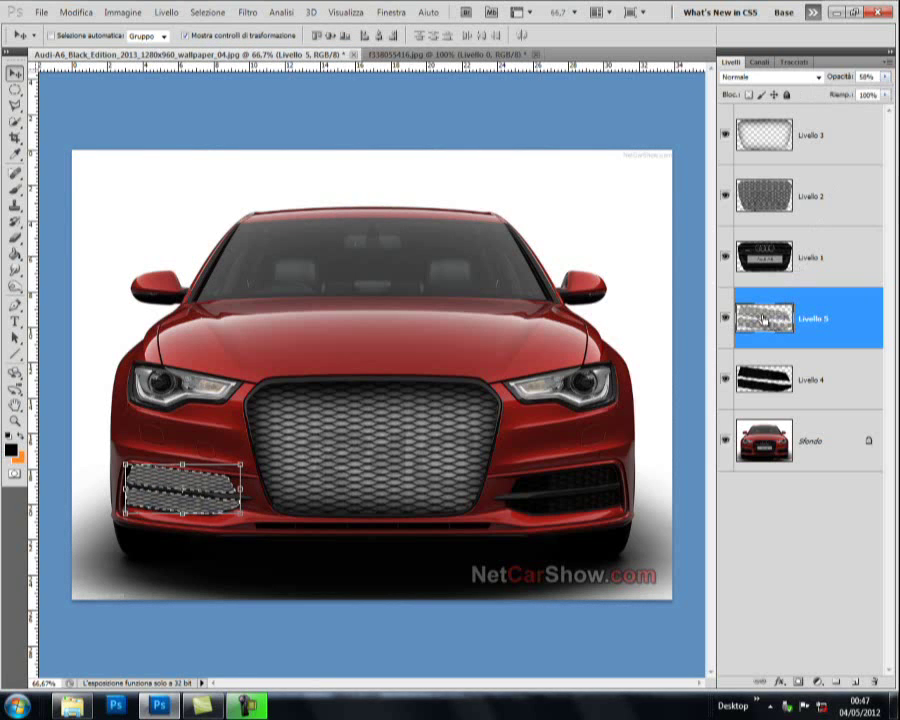
Step: On a new layer, brush black over the left fog-light intake mesh, then deselect
click(855, 683)
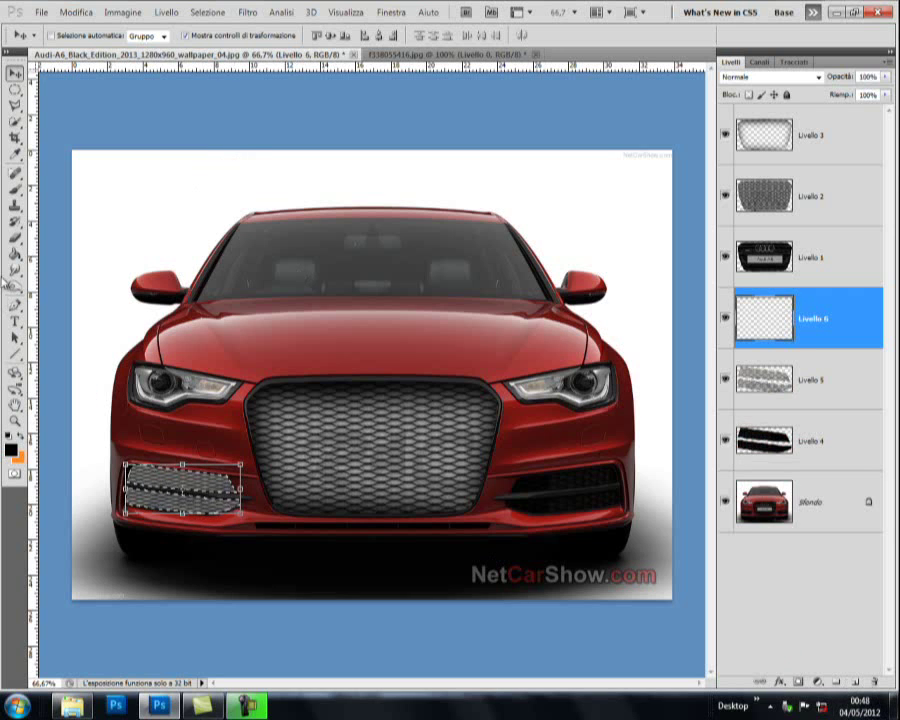
click(15, 190)
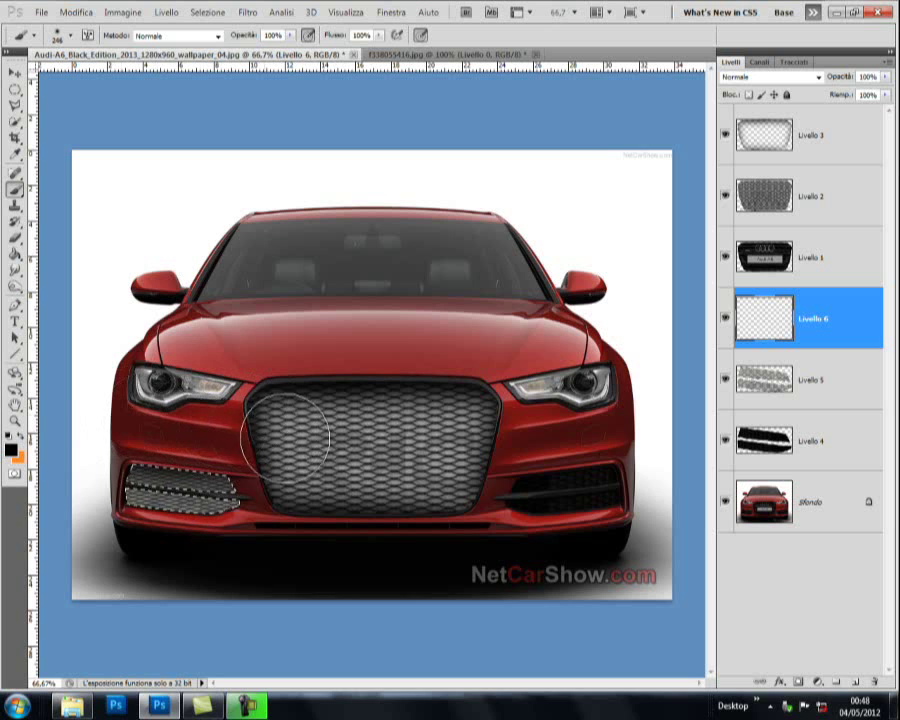
drag(290, 492, 195, 583)
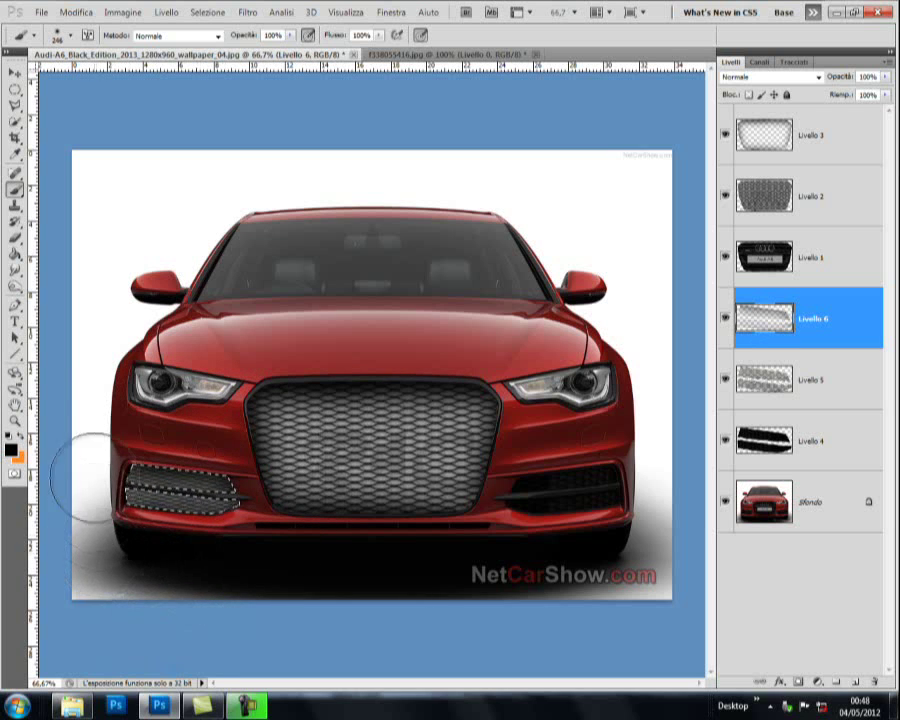
click(208, 12)
click(218, 39)
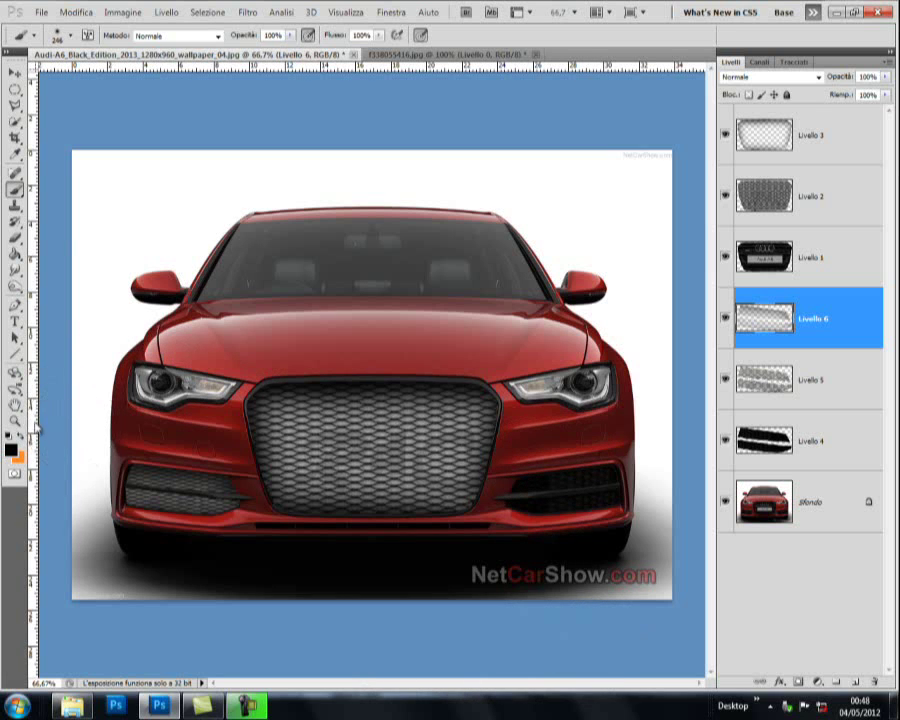
click(16, 421)
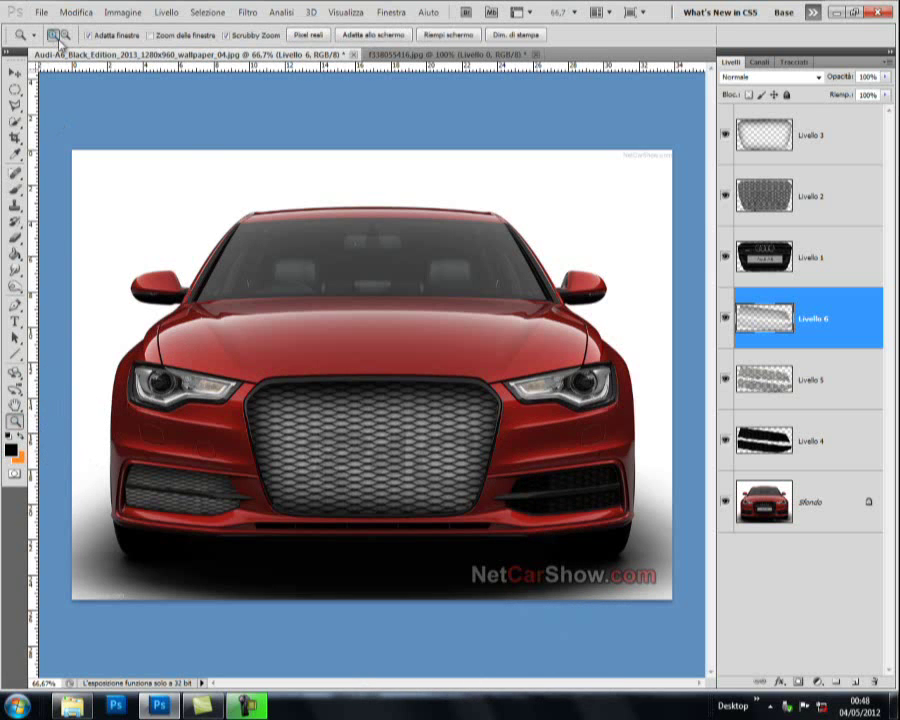
Step: Zoom into the right intake and trace its upper slot with the Pen tool on Sfondo
click(570, 525)
click(392, 301)
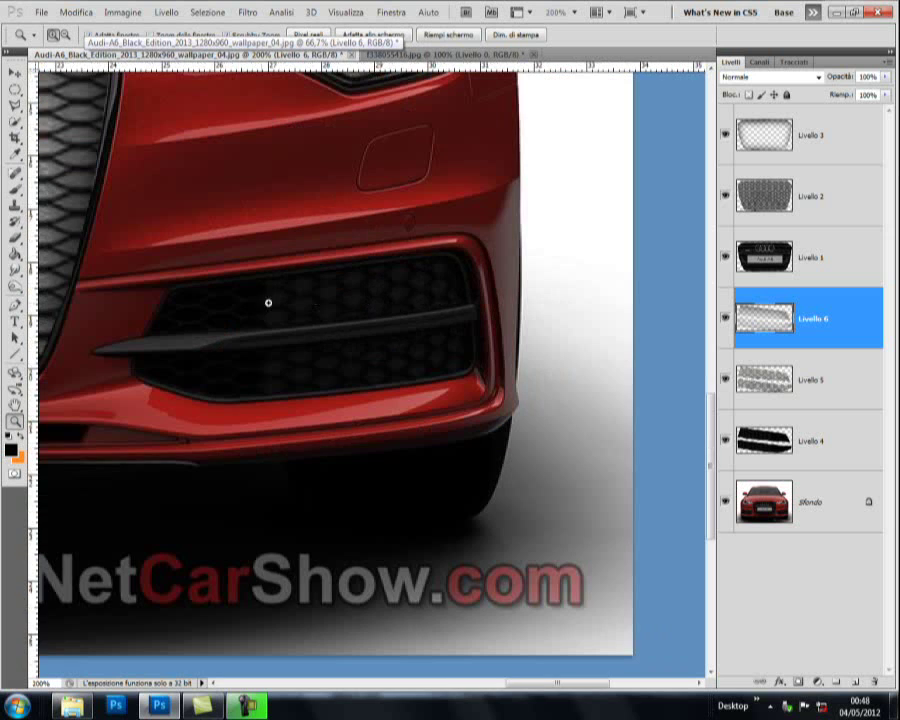
click(868, 501)
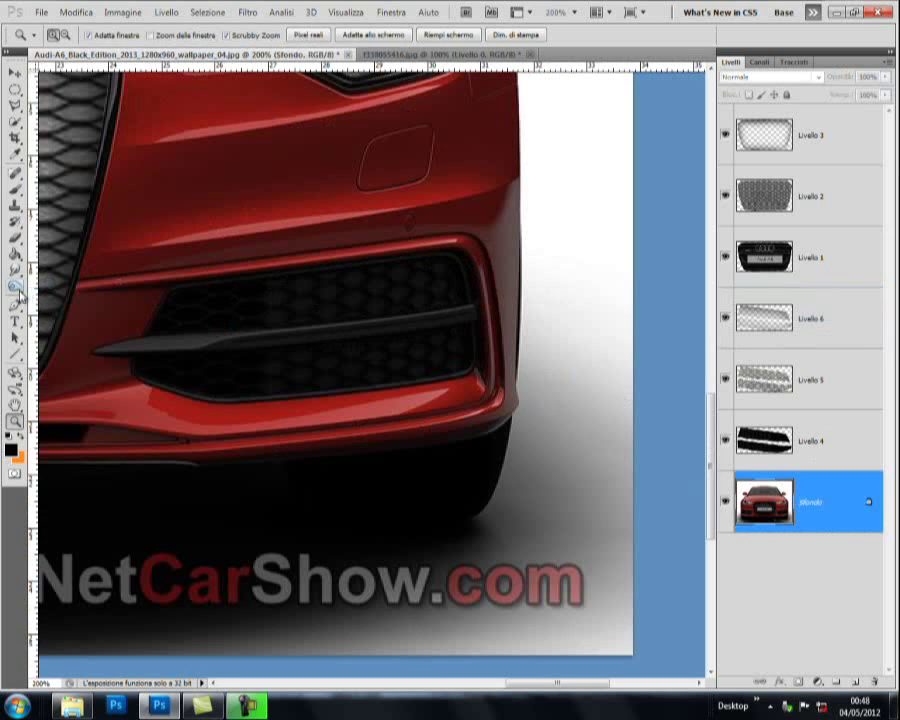
click(17, 303)
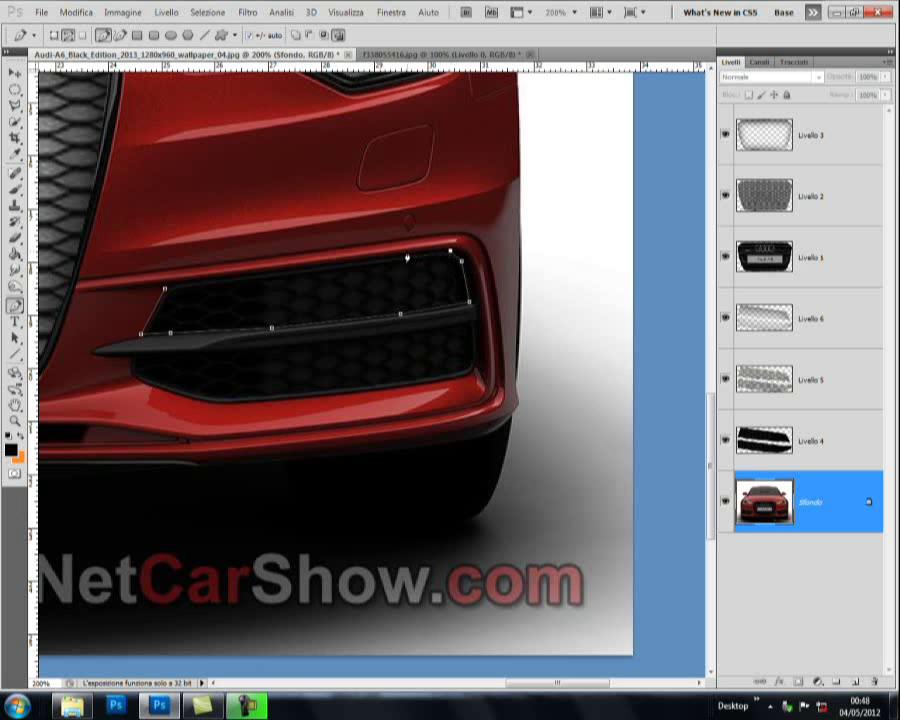
click(177, 283)
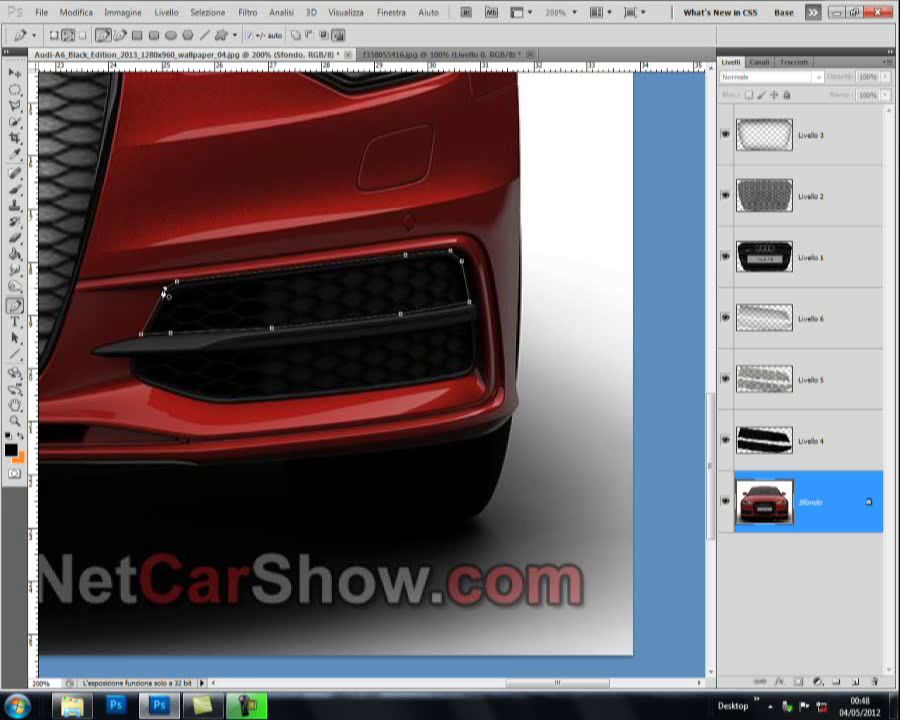
Step: Turn the traced slot path into a selection and copy-paste it onto new layer Livello 7
right_click(216, 312)
click(257, 372)
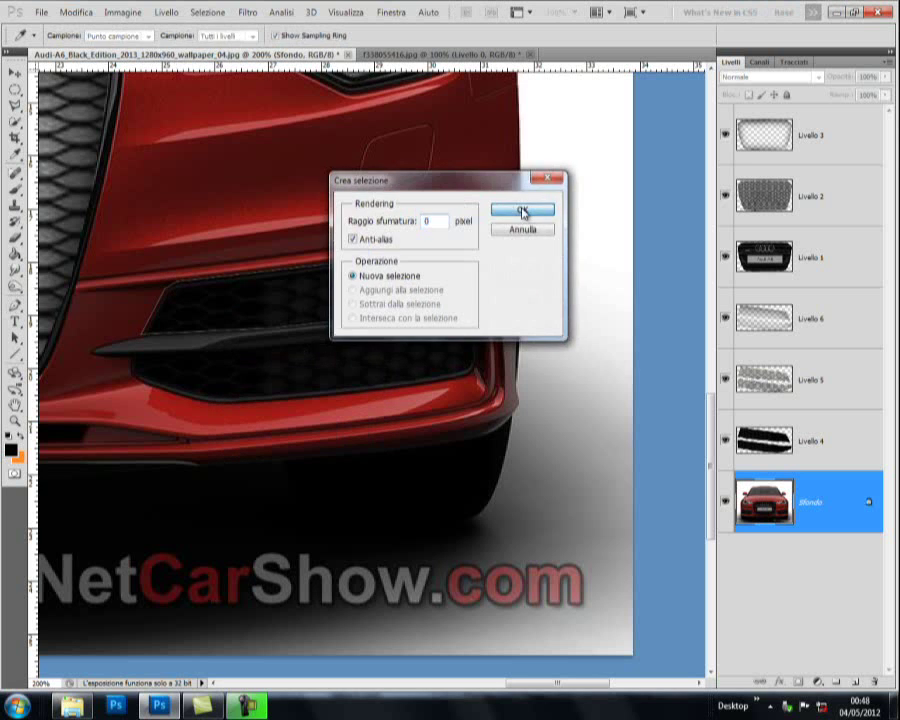
click(522, 212)
click(75, 12)
click(128, 106)
click(75, 12)
click(90, 134)
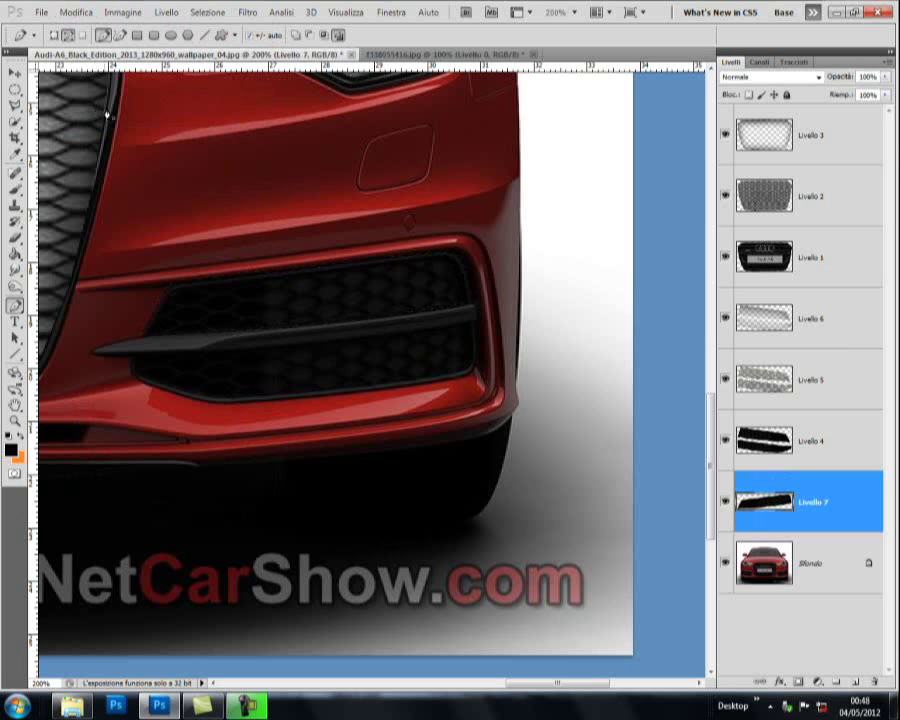
Step: Trace the right intake opening on Sfondo and copy-paste it onto a new layer, Livello 8
click(766, 550)
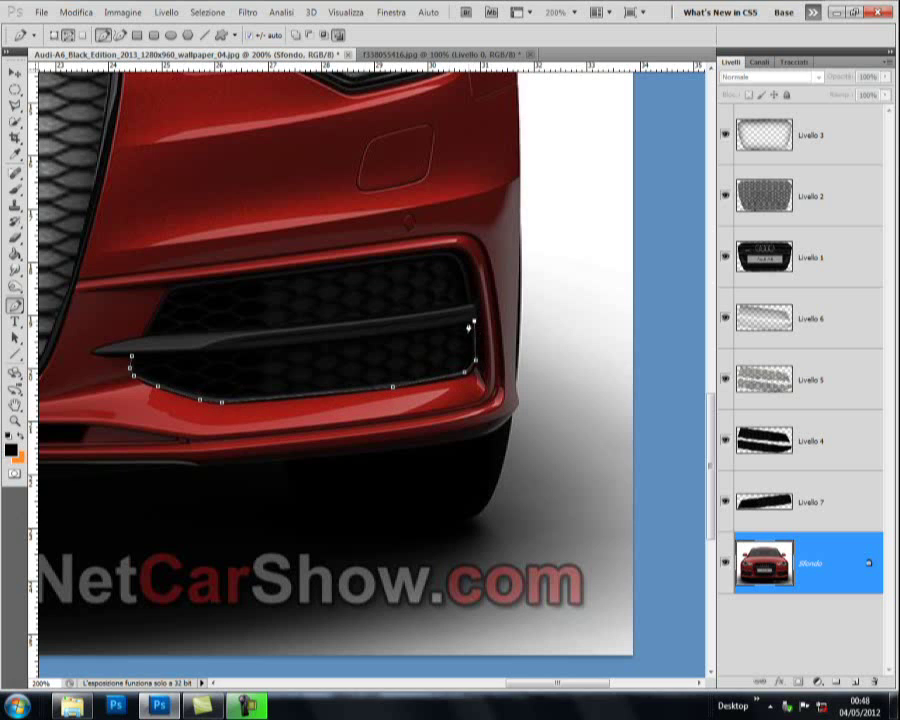
click(206, 348)
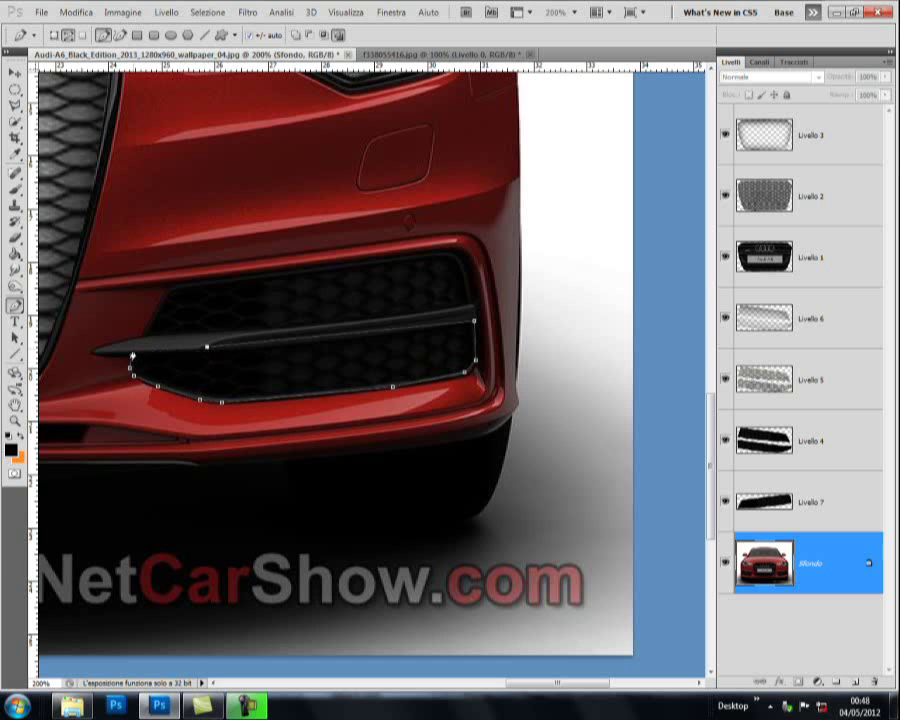
right_click(178, 374)
click(250, 430)
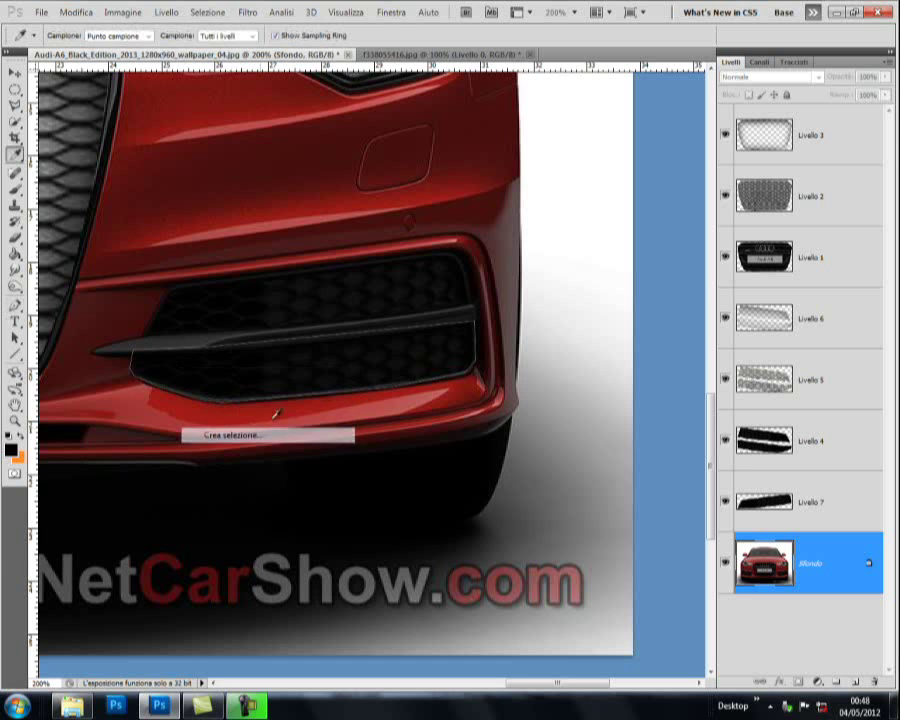
click(522, 210)
click(76, 12)
click(98, 106)
click(76, 12)
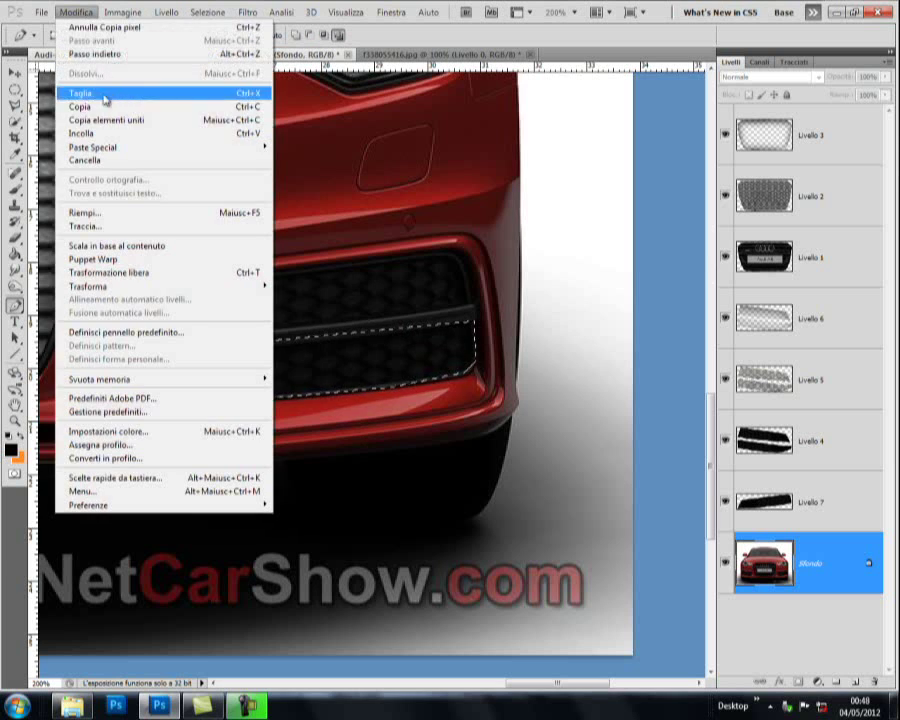
click(80, 132)
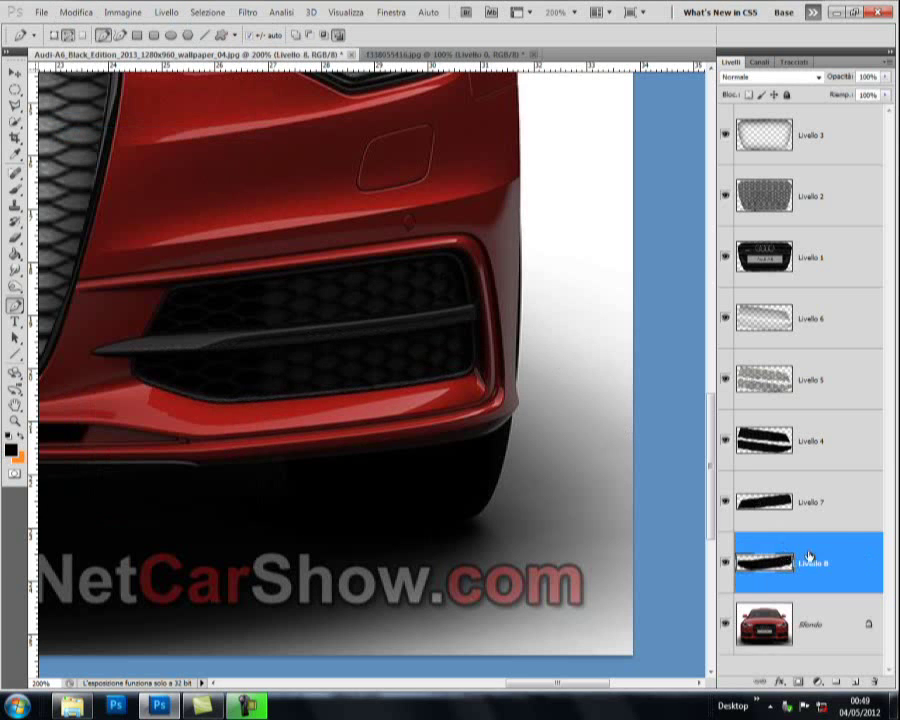
Step: Merge Livello 8 into Livello 7 and switch to the mesh texture image
ctrl+click(838, 510)
right_click(832, 508)
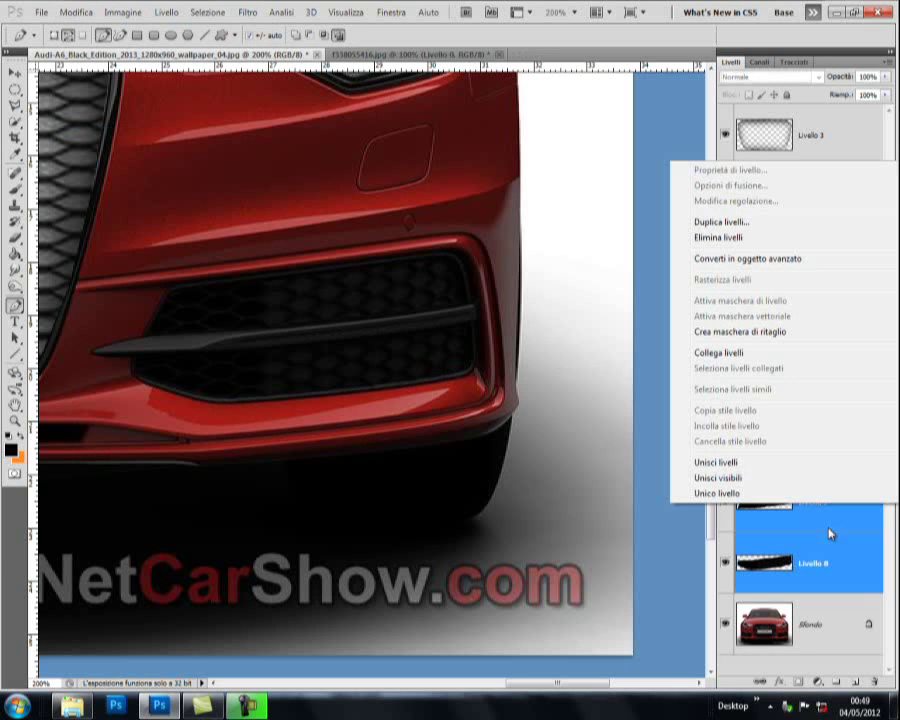
click(771, 465)
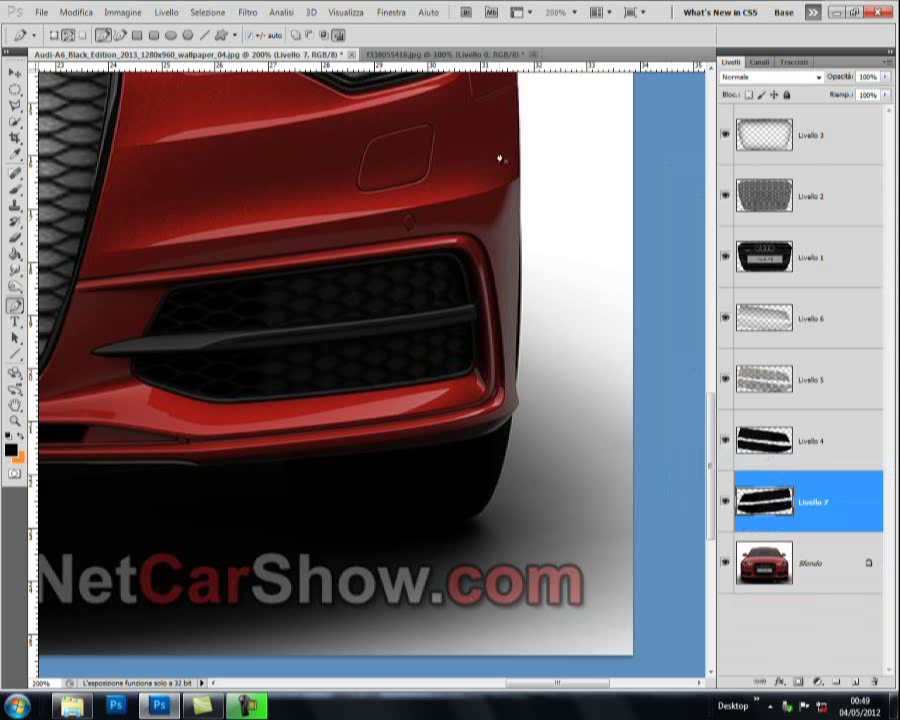
click(440, 54)
click(15, 73)
Step: Bring the mesh texture into the Audi photo and stretch it wider over the intake
mouse_move(304, 360)
mouse_down()
mouse_move(143, 73)
mouse_move(307, 235)
mouse_move(147, 297)
mouse_move(111, 297)
mouse_up()
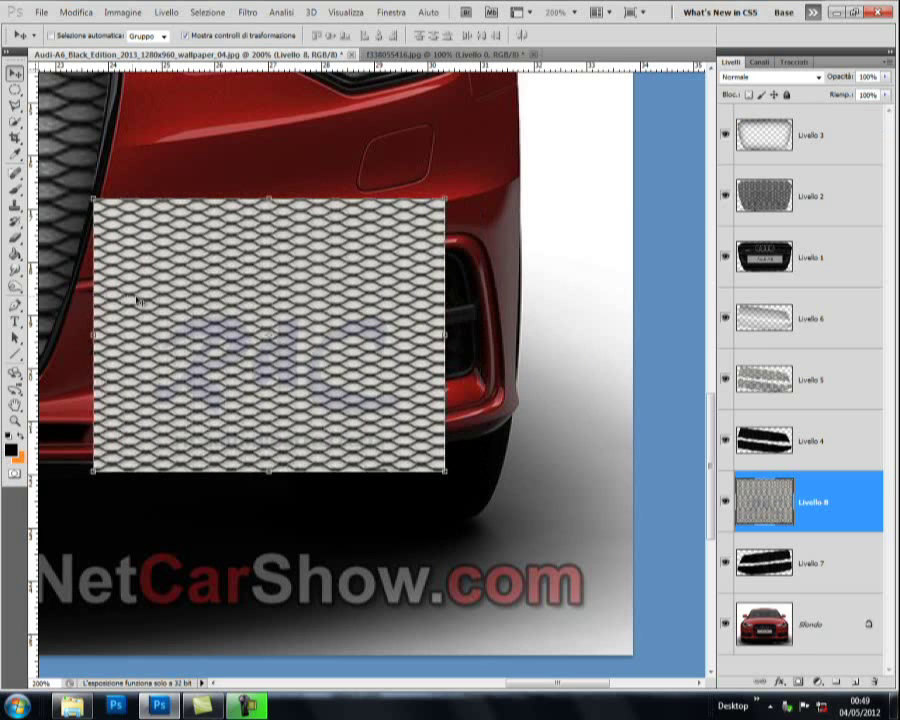
key(ctrl+t)
drag(446, 334, 528, 326)
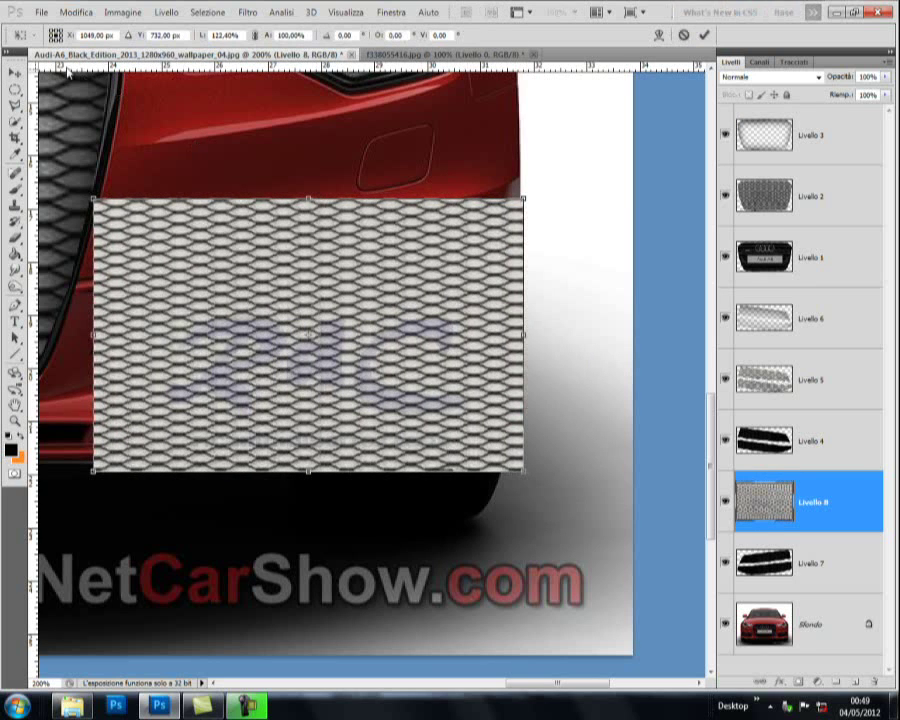
click(14, 72)
click(390, 265)
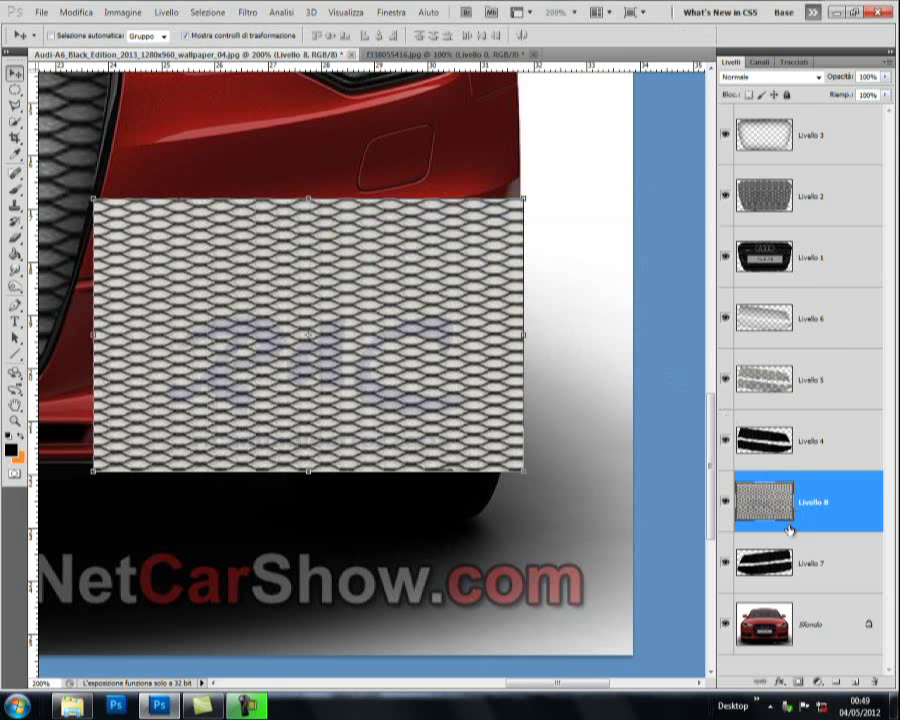
Step: Load Livello 7's intake shapes, invert the selection, and delete the mesh outside them
click(780, 563)
ctrl+click(775, 563)
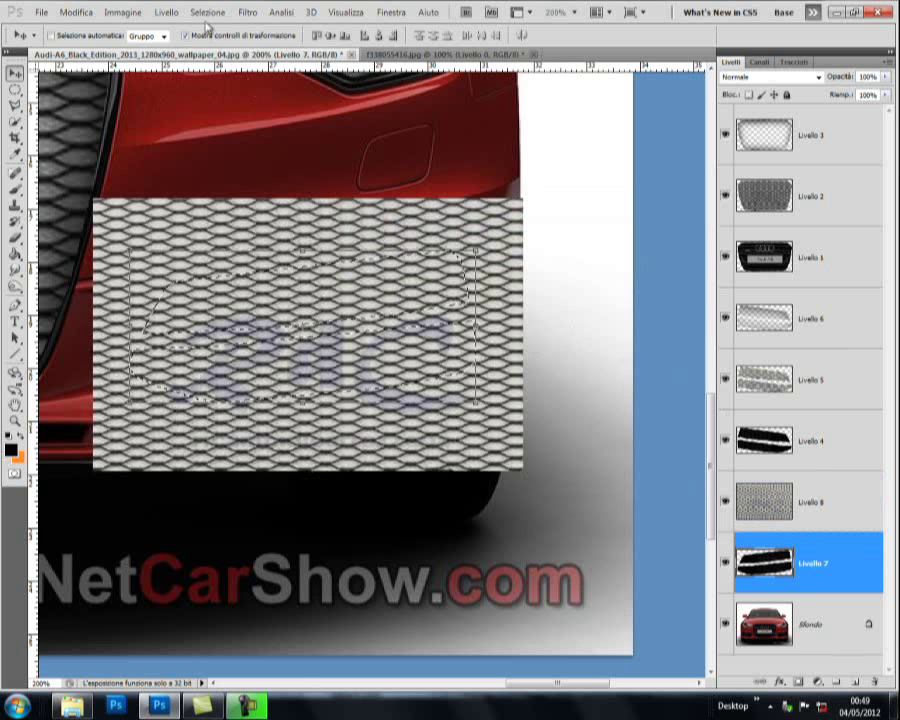
click(207, 12)
click(221, 68)
click(775, 503)
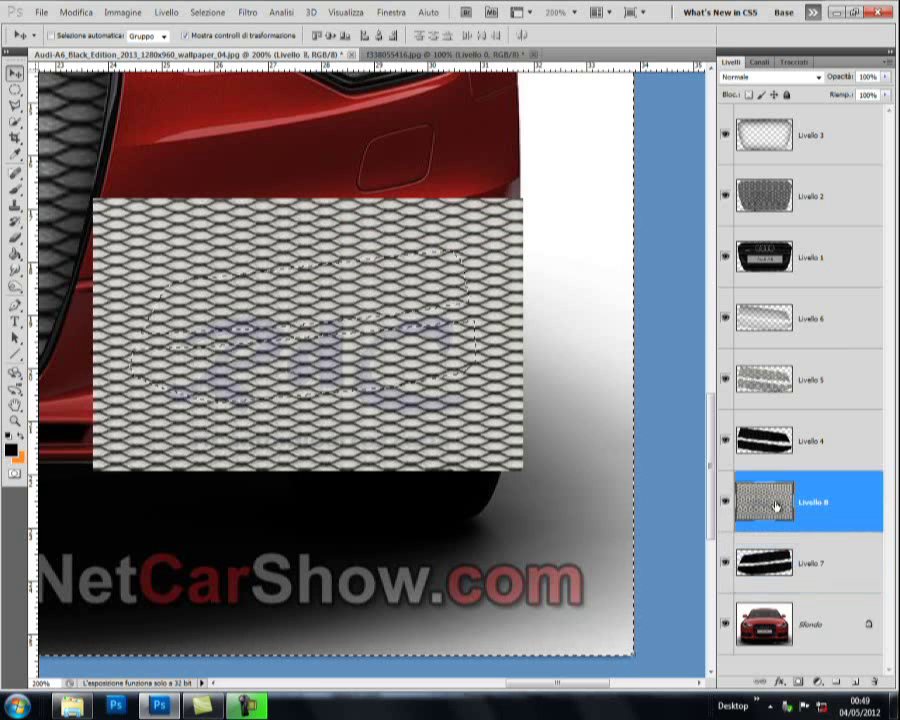
key(Delete)
Step: Deselect and desaturate the intake mesh with Togli saturazione
click(197, 12)
click(205, 38)
click(120, 12)
mouse_move(150, 47)
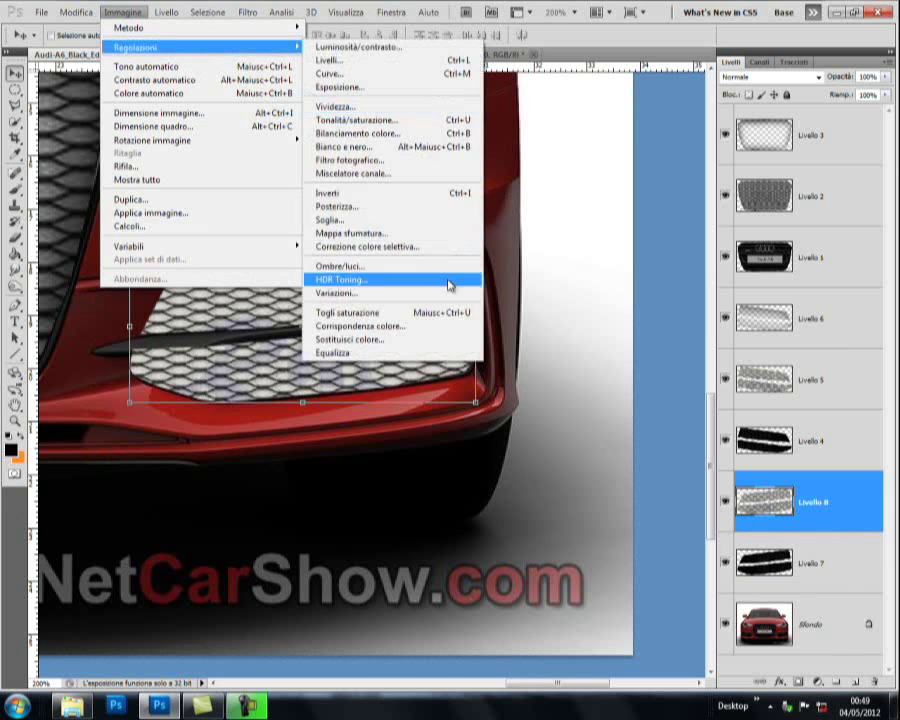
click(443, 302)
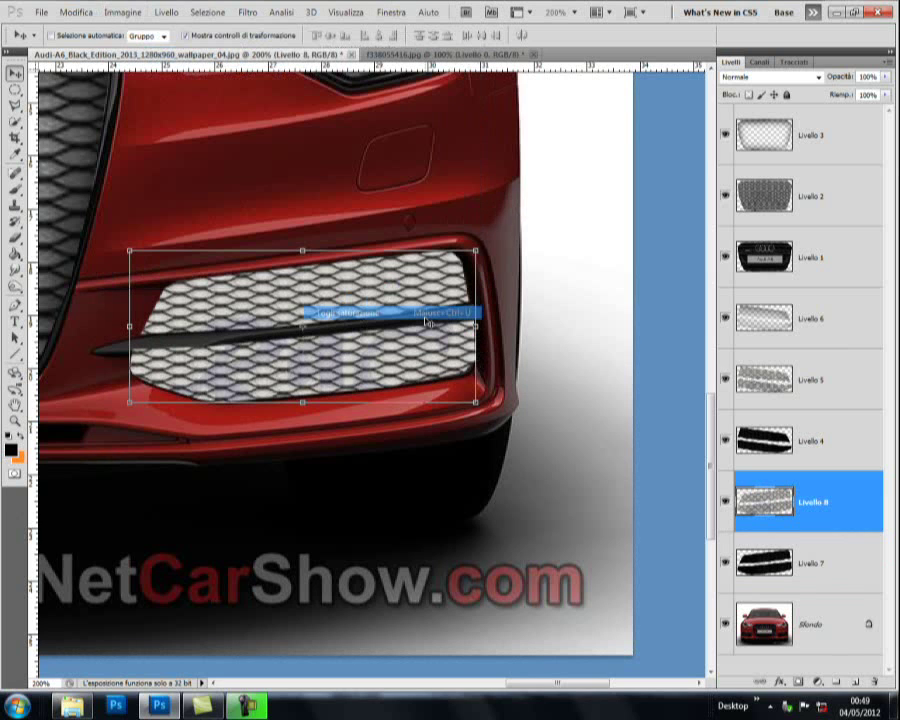
Step: Desaturate the Livello 5 mesh layer with Togli saturazione
click(764, 409)
click(120, 12)
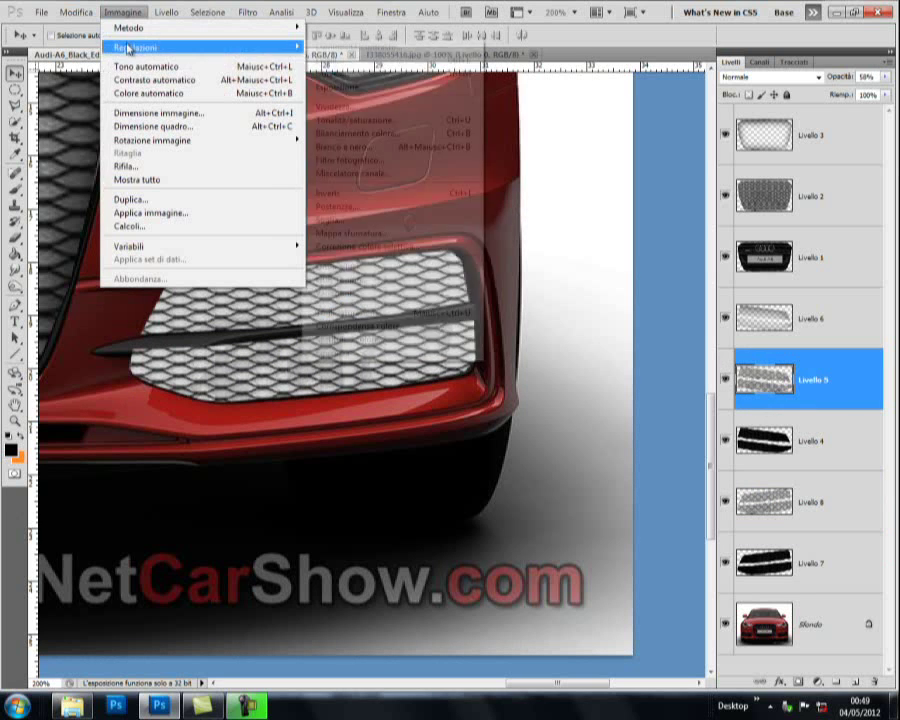
click(381, 310)
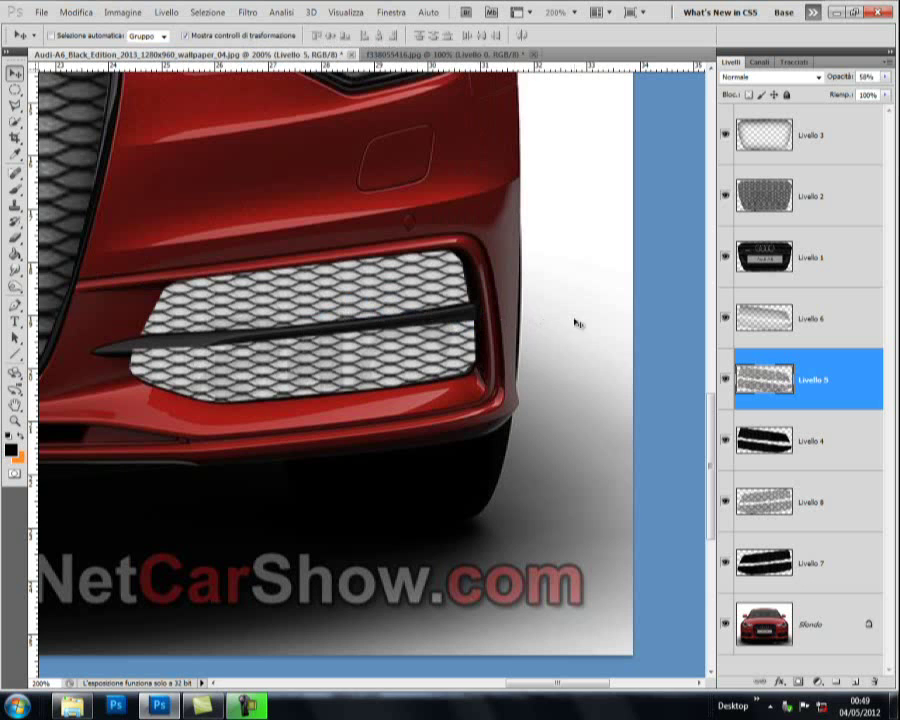
Step: Add empty layer Livello 9 above Livello 8 and load the intake mesh outline as a selection
click(760, 495)
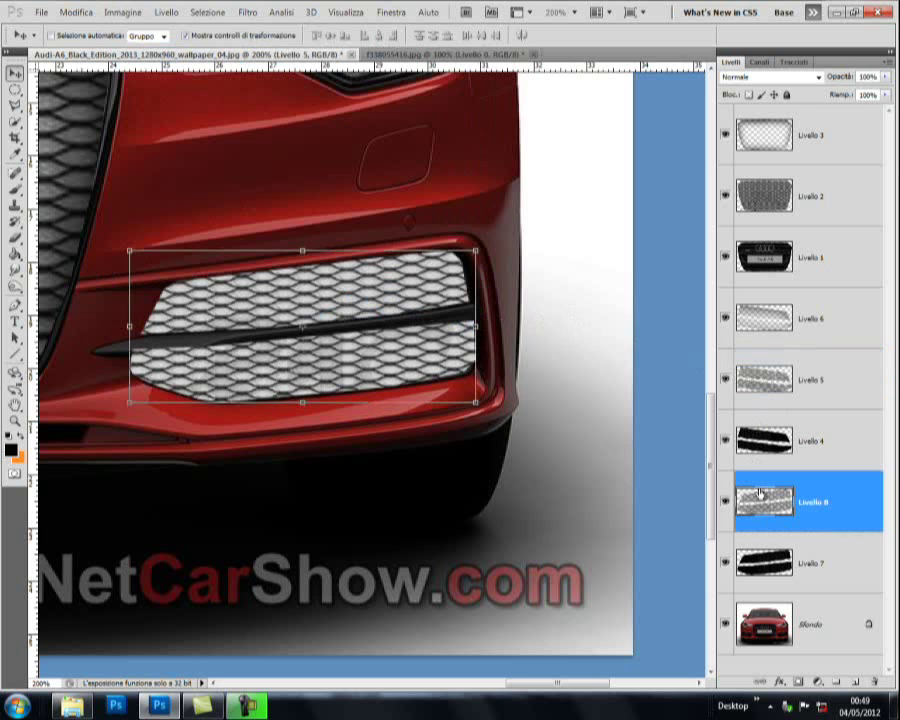
click(855, 683)
ctrl+click(767, 567)
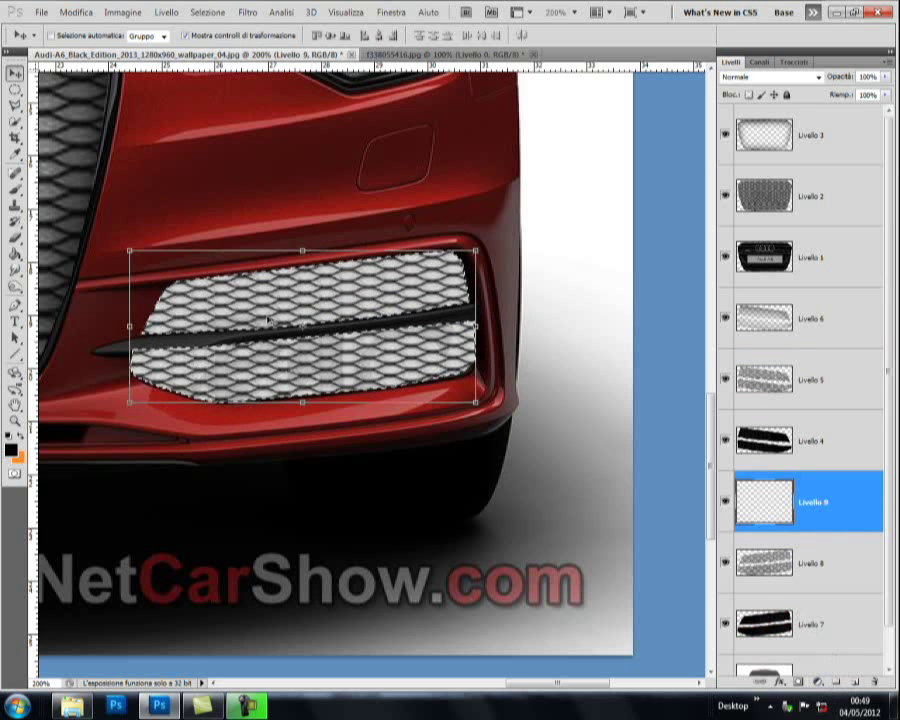
click(12, 187)
click(125, 13)
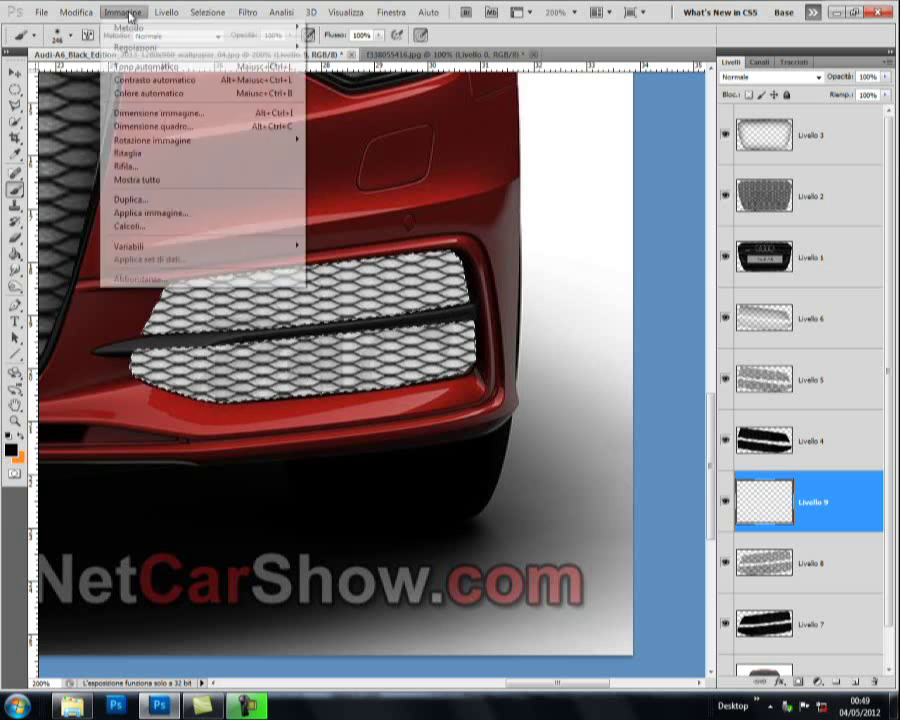
click(785, 567)
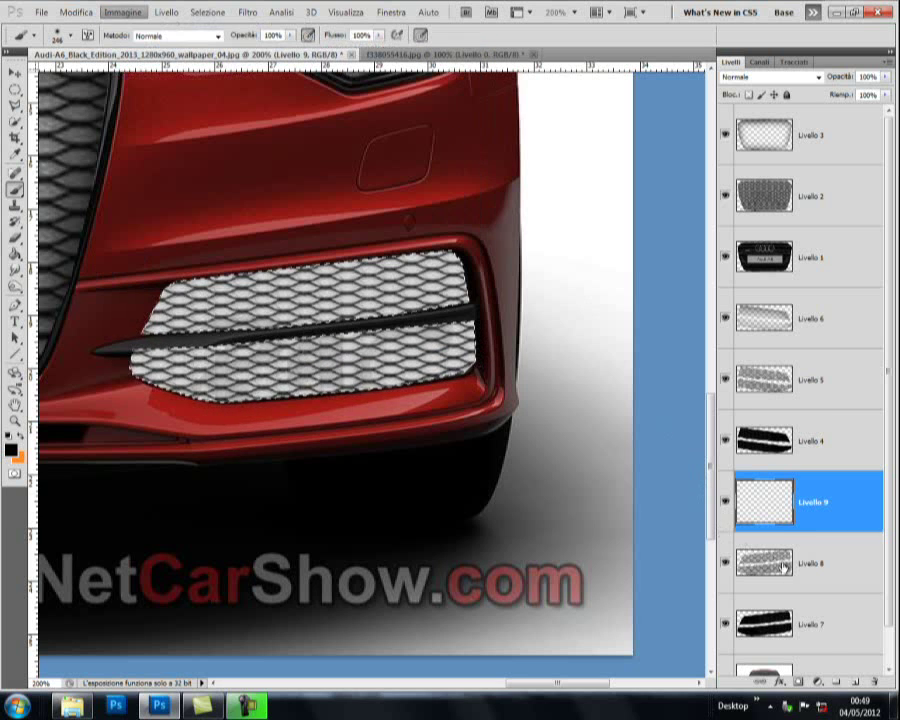
click(123, 12)
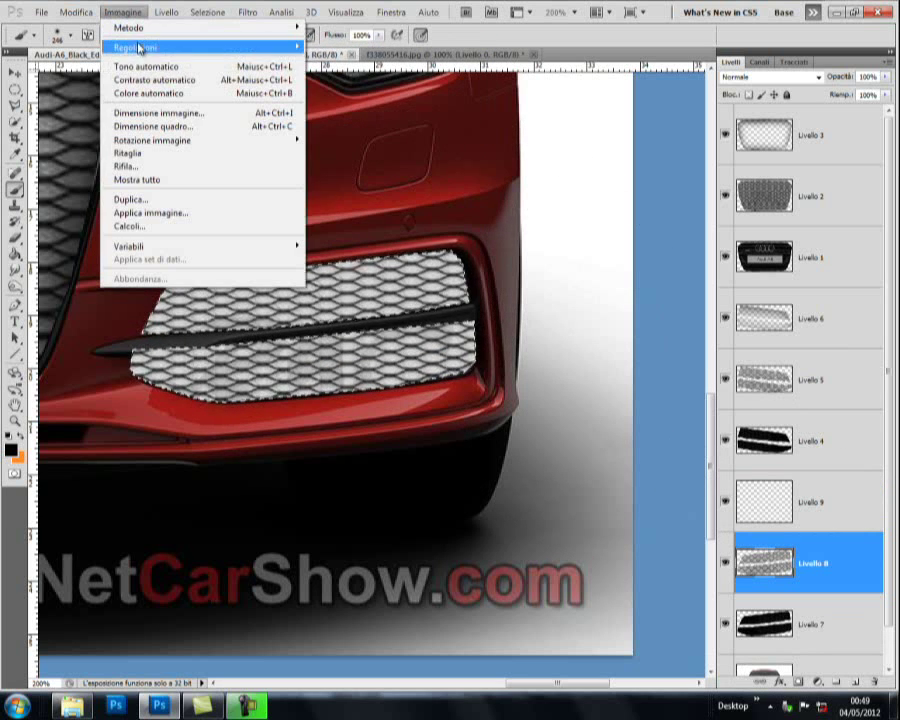
mouse_move(140, 47)
click(326, 46)
Step: Set Livello 8's Luminosità to -57 to darken the intake mesh, then deselect
drag(318, 80, 307, 73)
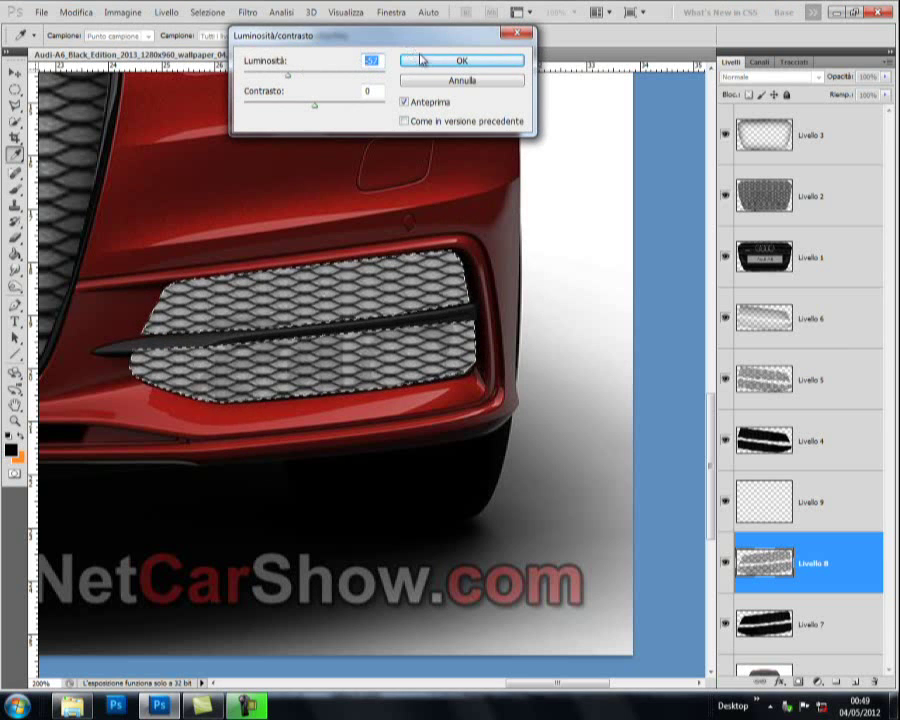
click(421, 60)
key(b)
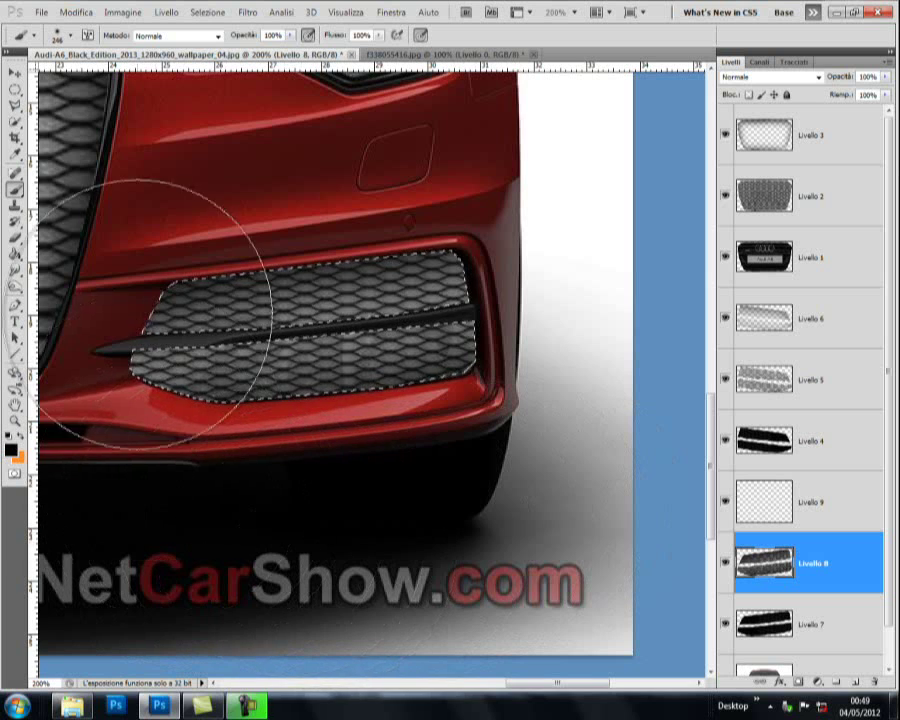
click(208, 12)
click(225, 38)
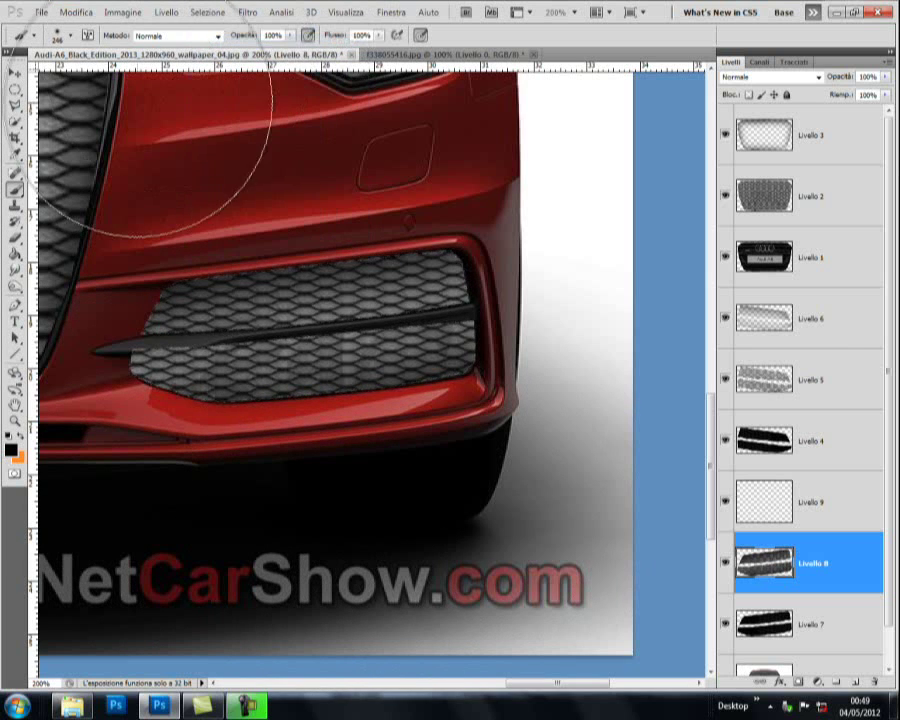
click(15, 422)
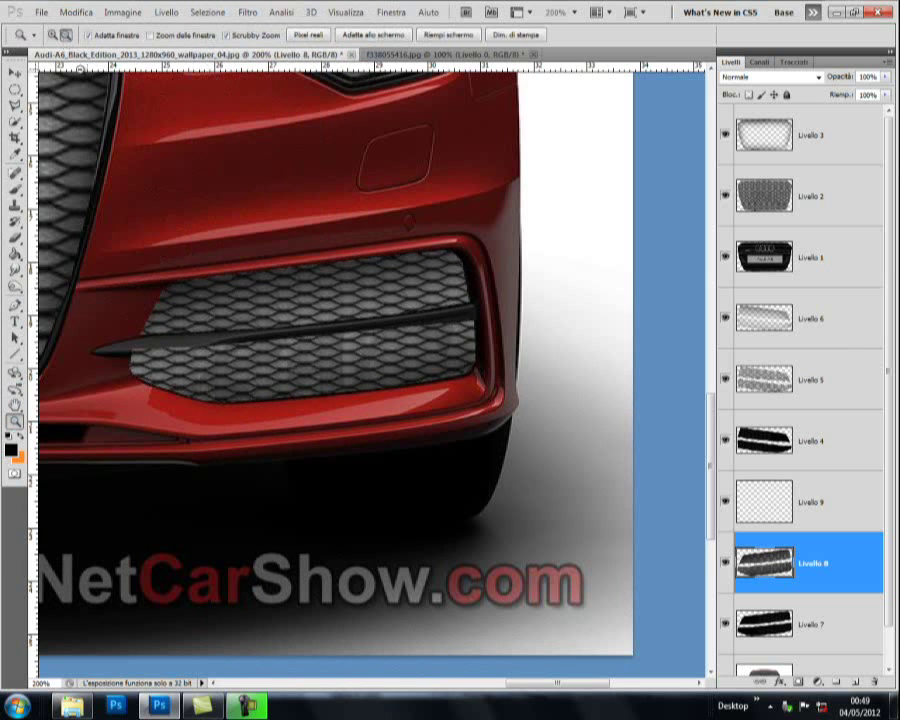
Step: Zoom out to 50%, then back in to 66.7% to view the whole Audi
alt+click(166, 251)
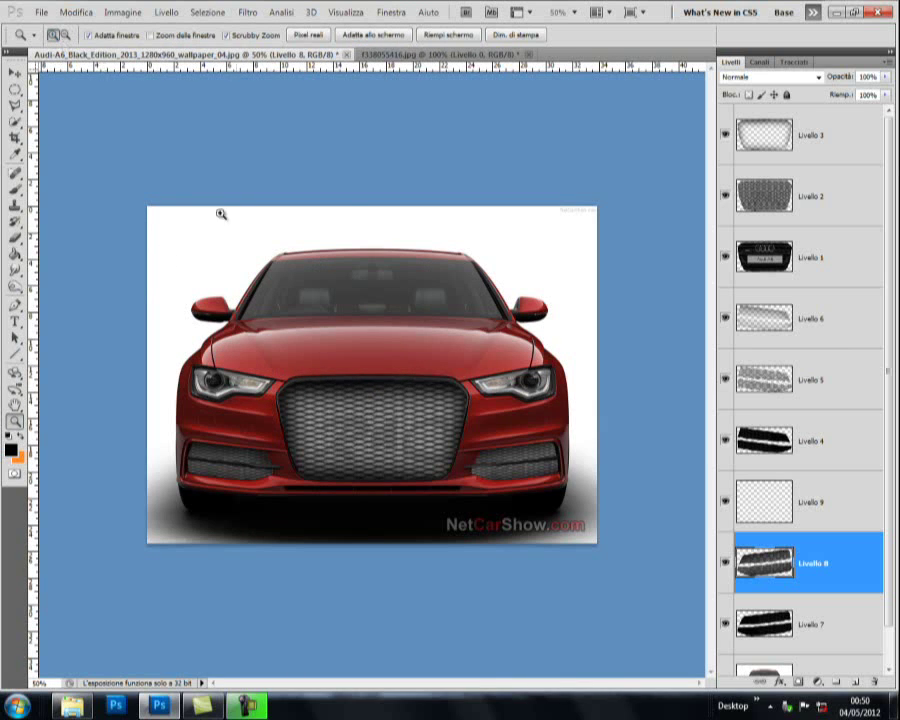
click(290, 400)
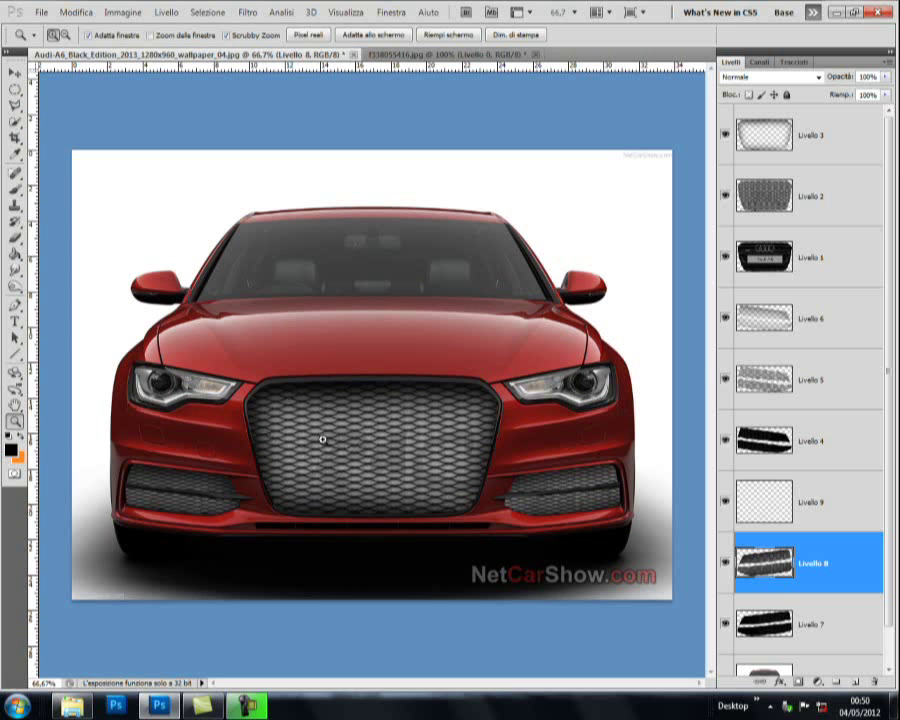